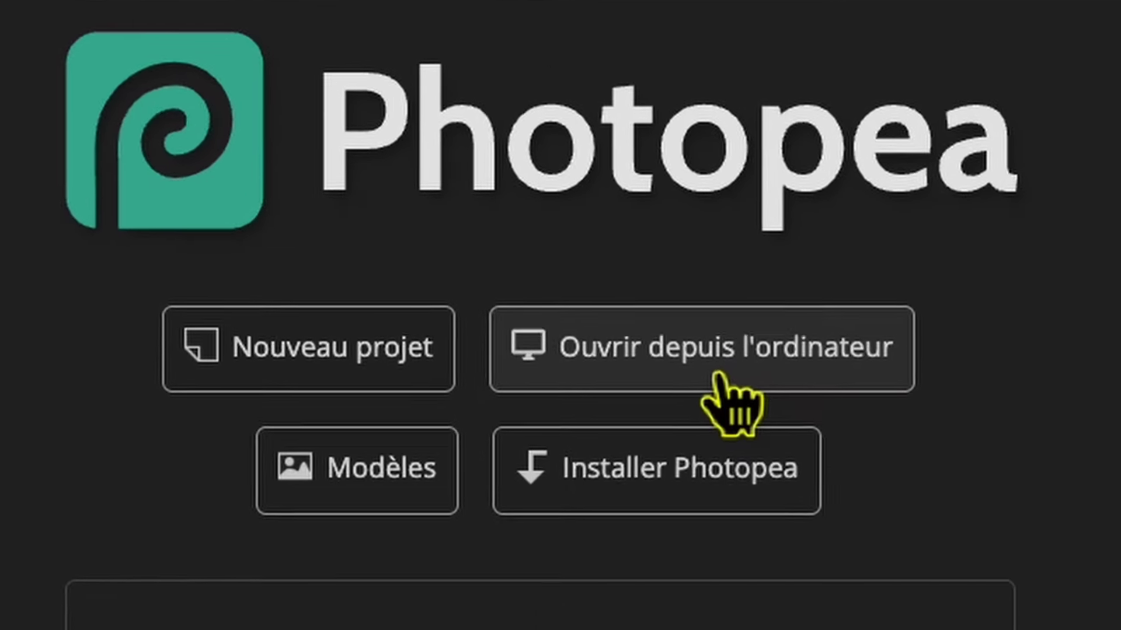
- Open the three tropical landscape JPGs and the portrait JPG together from the rushes4 folder on the computer
left_click(761, 431)
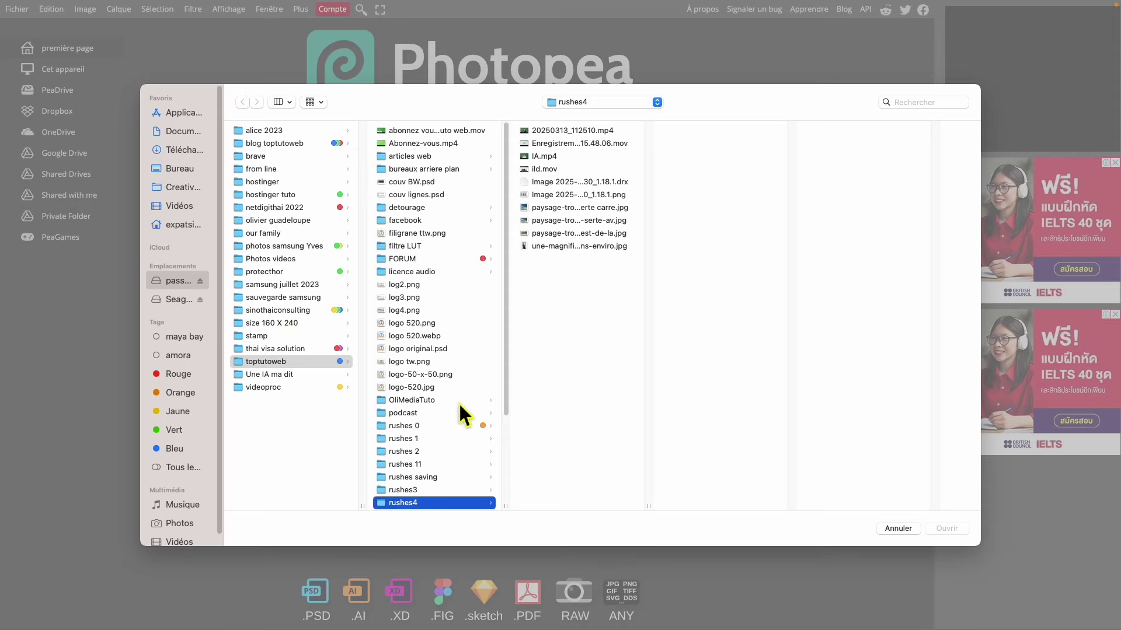
left_click(639, 209)
left_click_drag(639, 209, 633, 252)
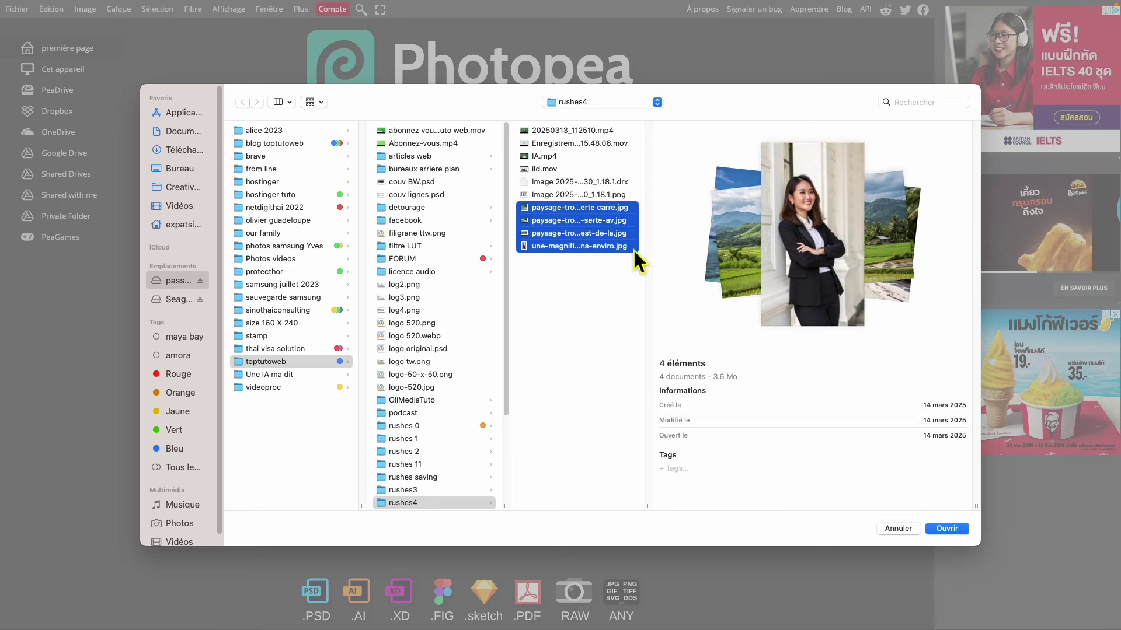
left_click(947, 529)
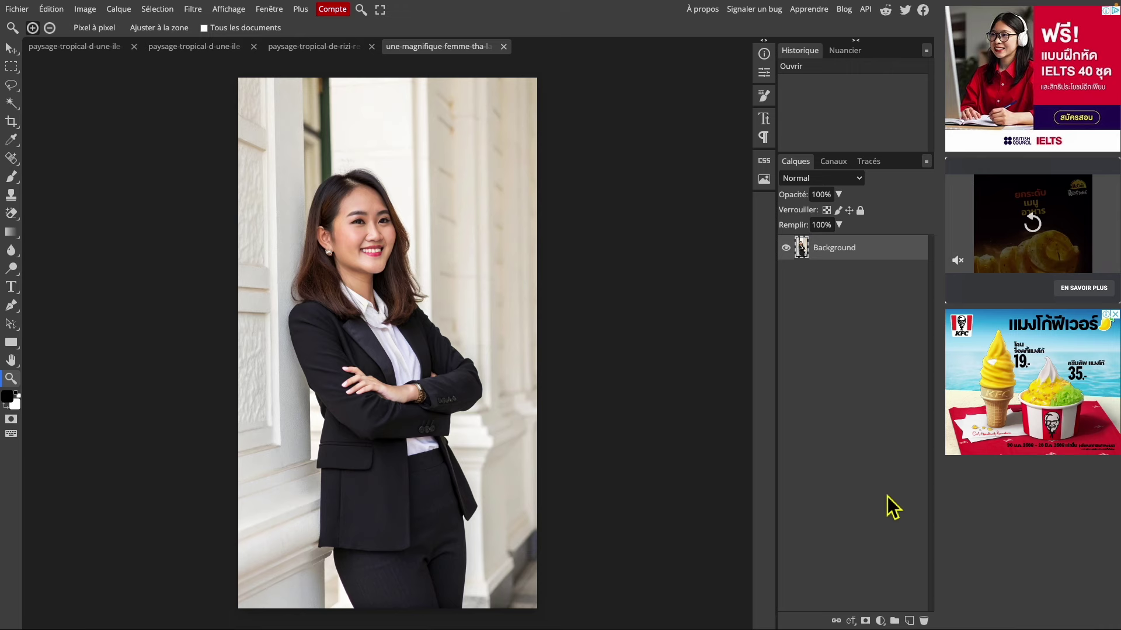
- Look through the four opened images one after another to compare their formats
left_click(93, 53)
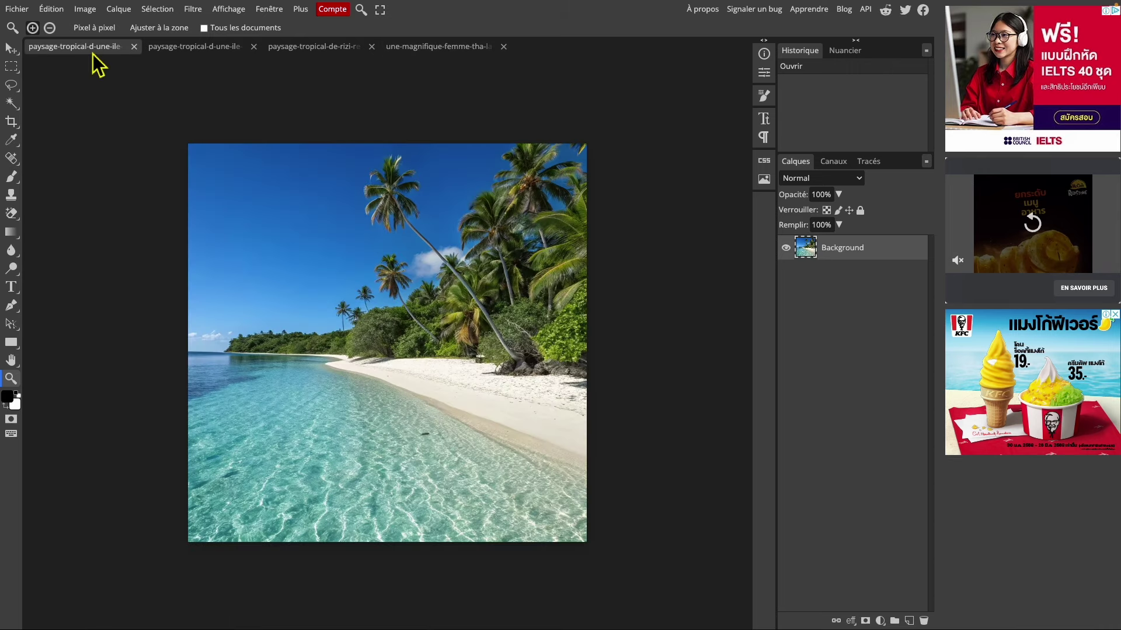
left_click(201, 53)
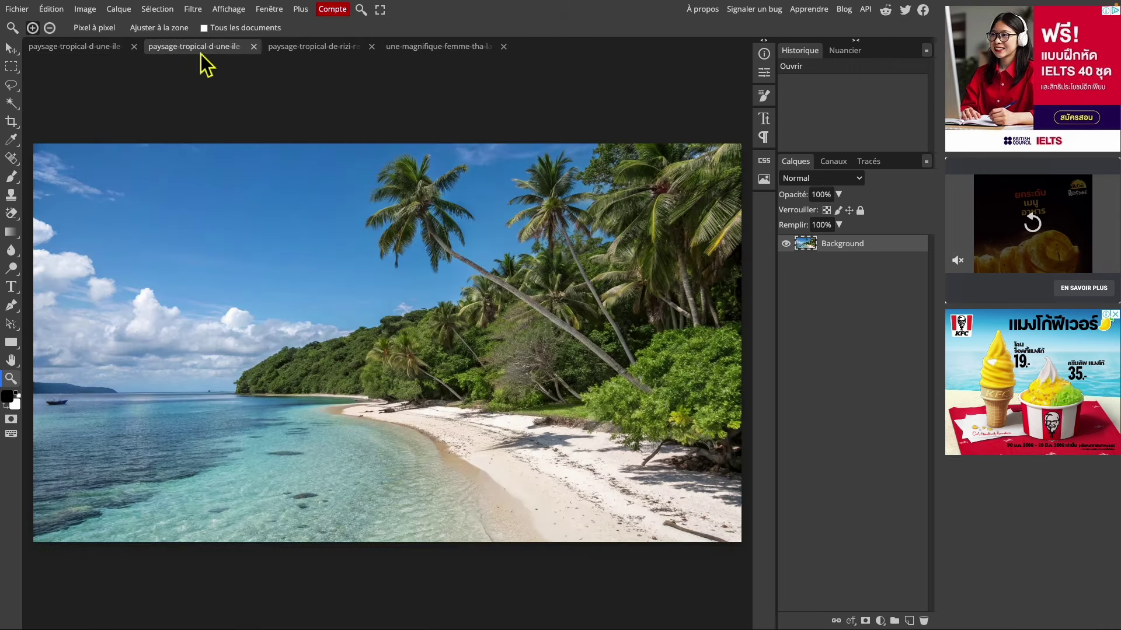
left_click(321, 55)
left_click(441, 50)
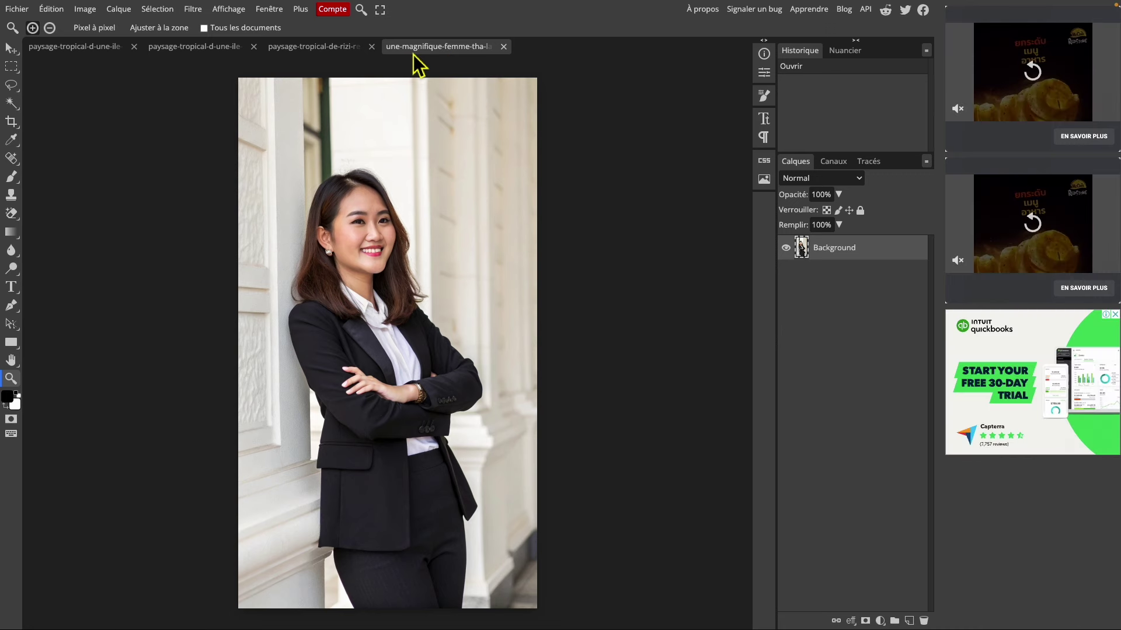
left_click(192, 54)
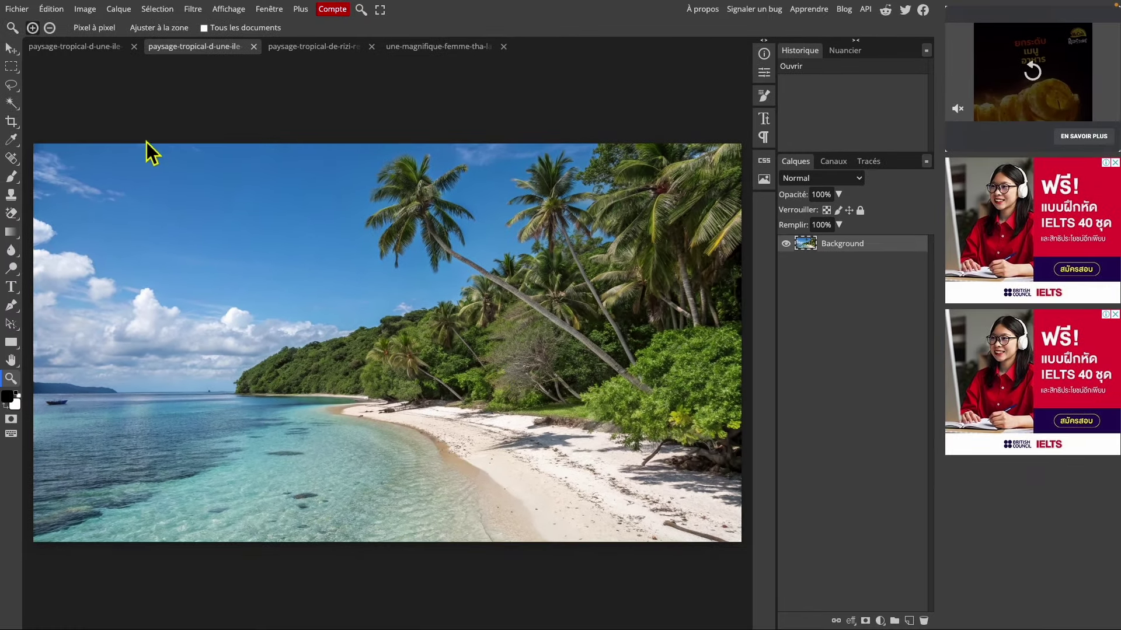
- Check the pixel dimensions of the square beach image in the image size settings, keeping its values
left_click(86, 52)
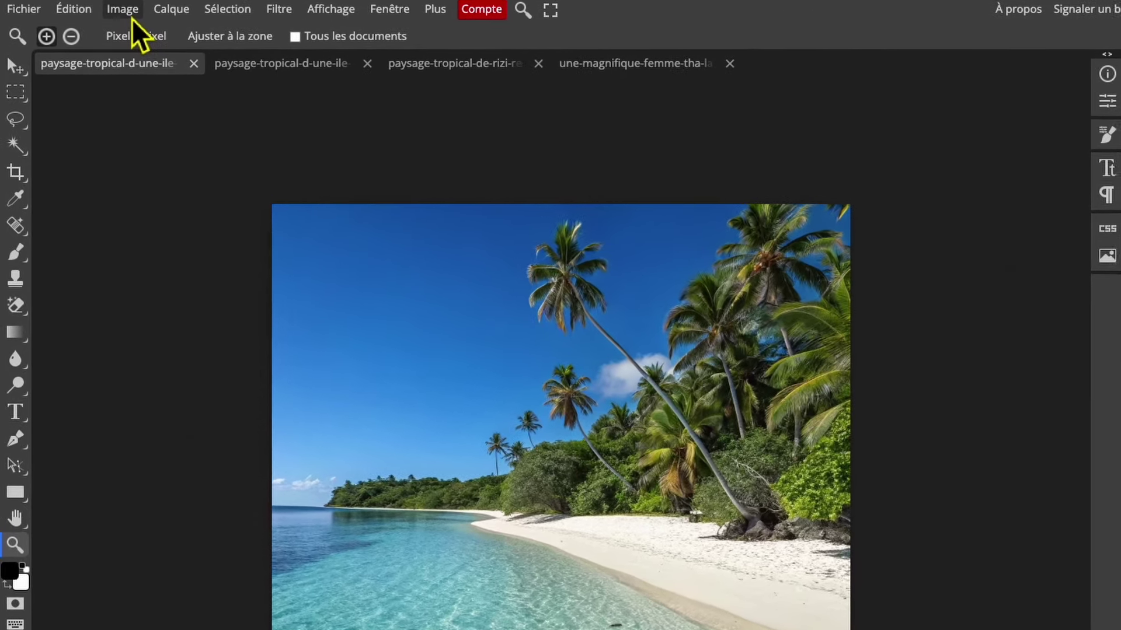
left_click(131, 16)
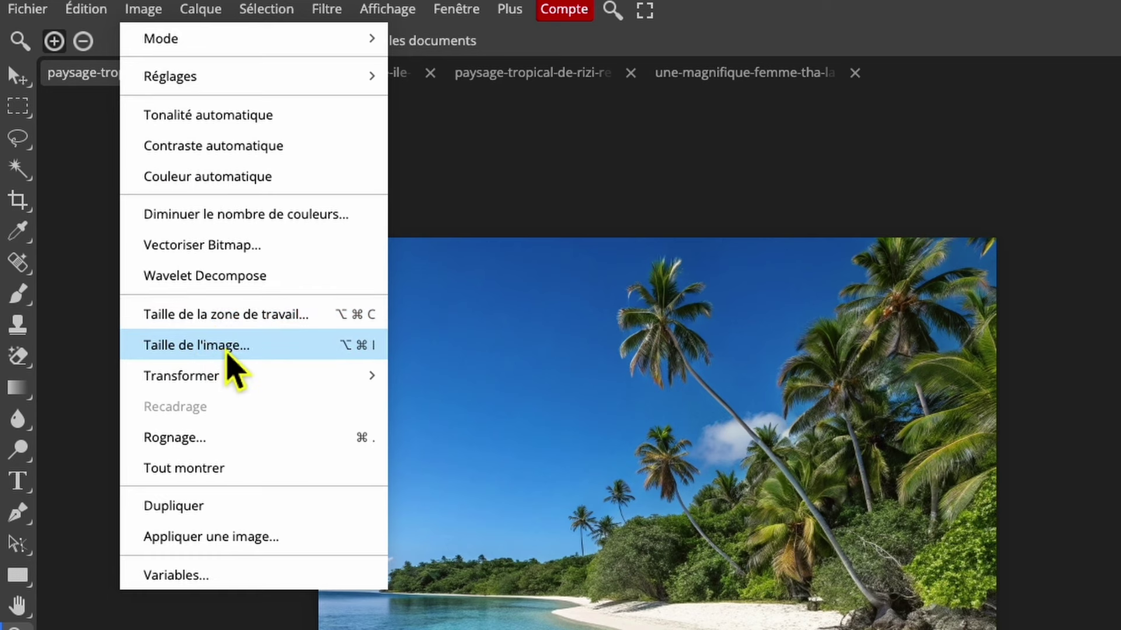
left_click(227, 346)
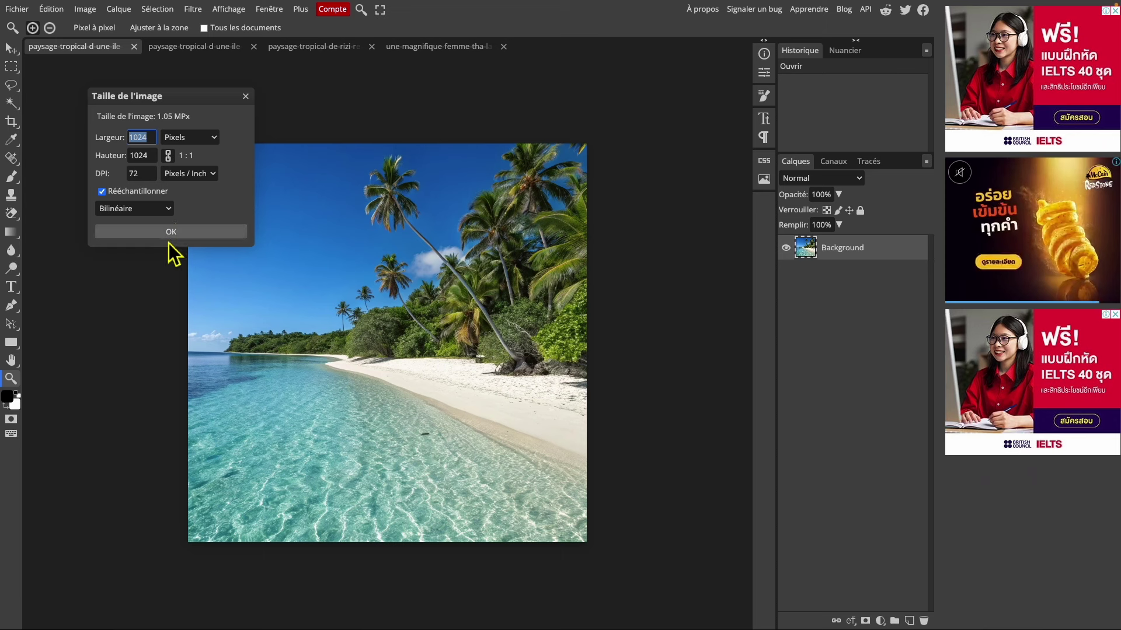
left_click(169, 238)
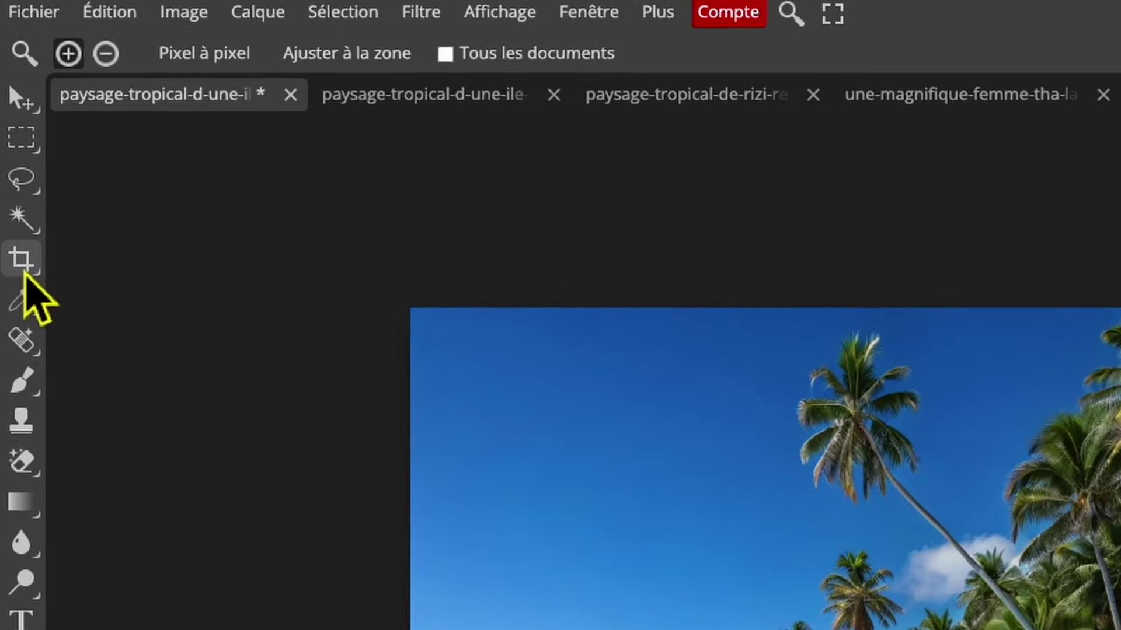
- Set the Crop tool to a fixed size (Taille fixe) of 360 by 360 for the square beach image
left_click(19, 217)
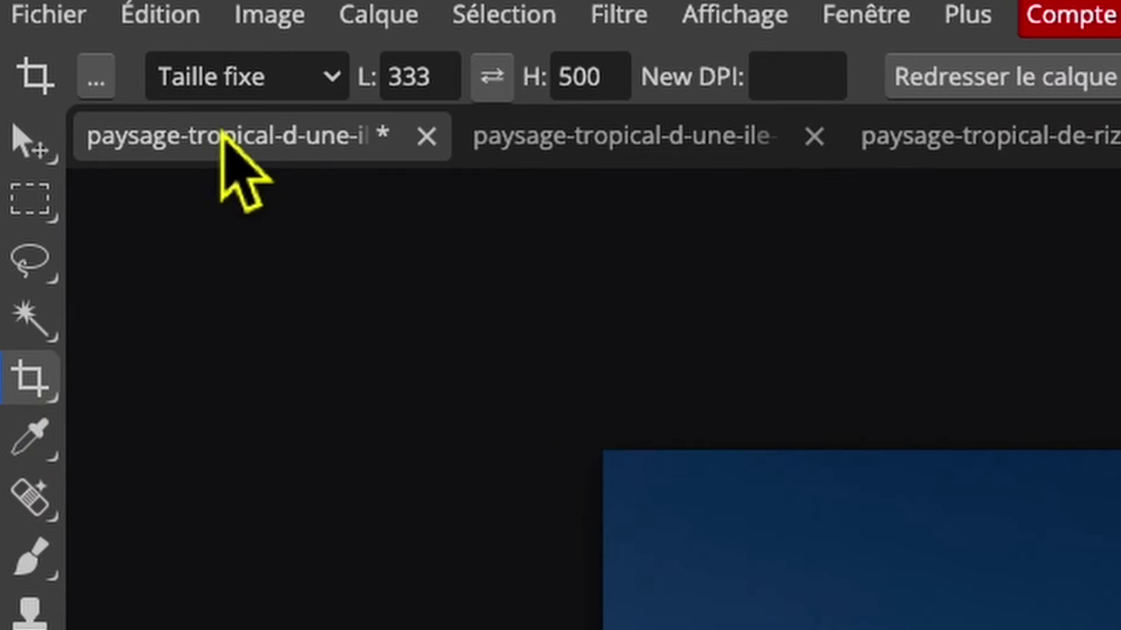
left_click(251, 88)
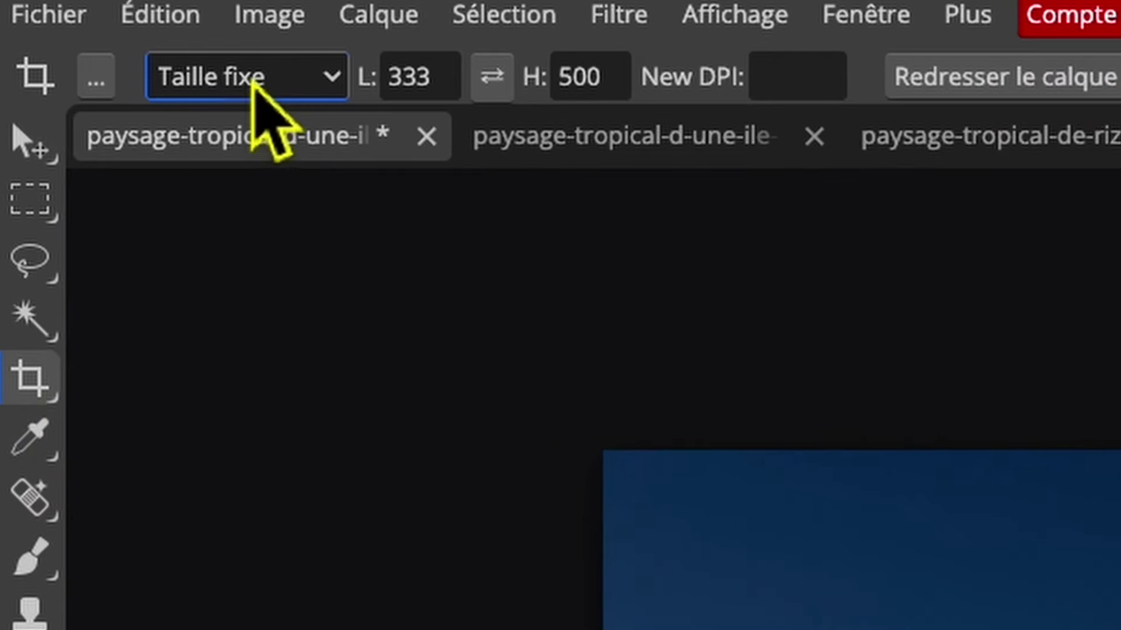
left_click(331, 88)
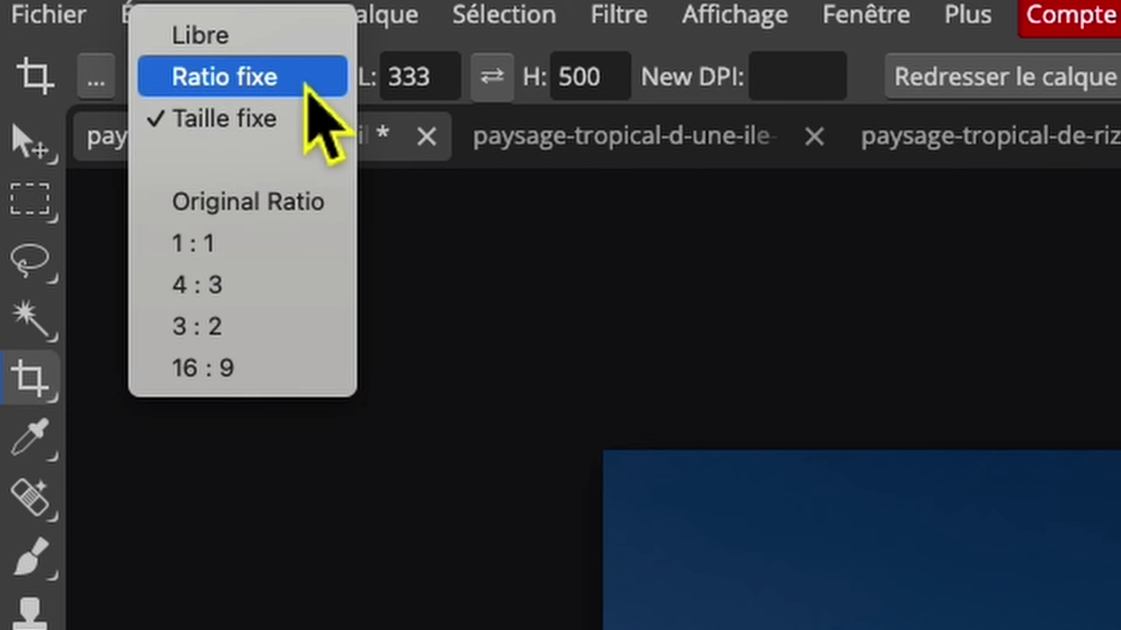
left_click(289, 129)
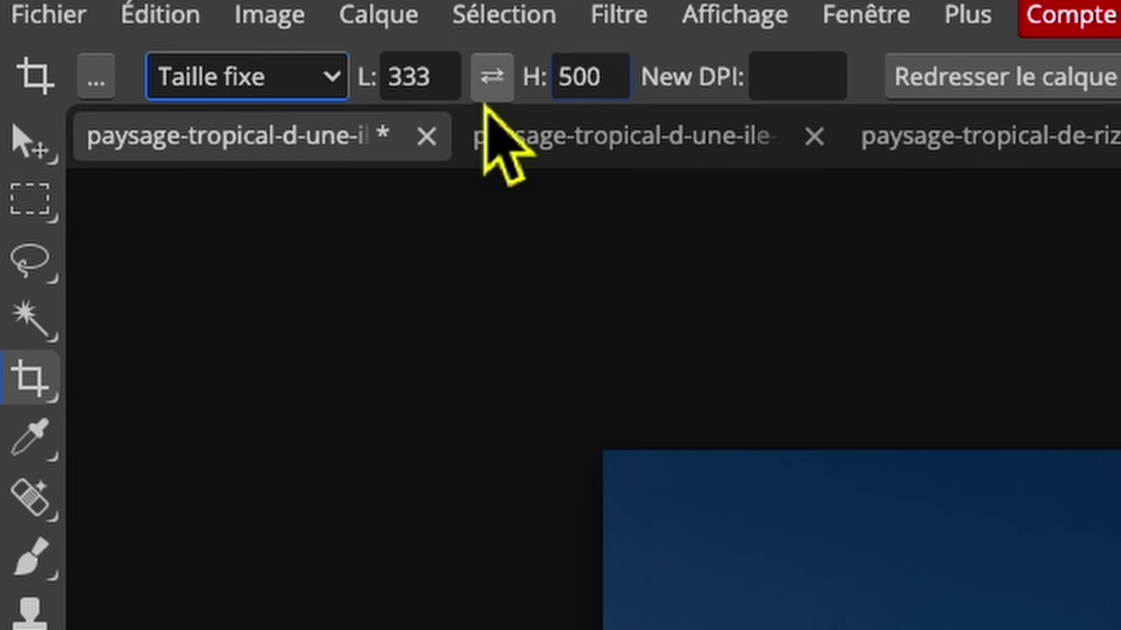
key("Tab")
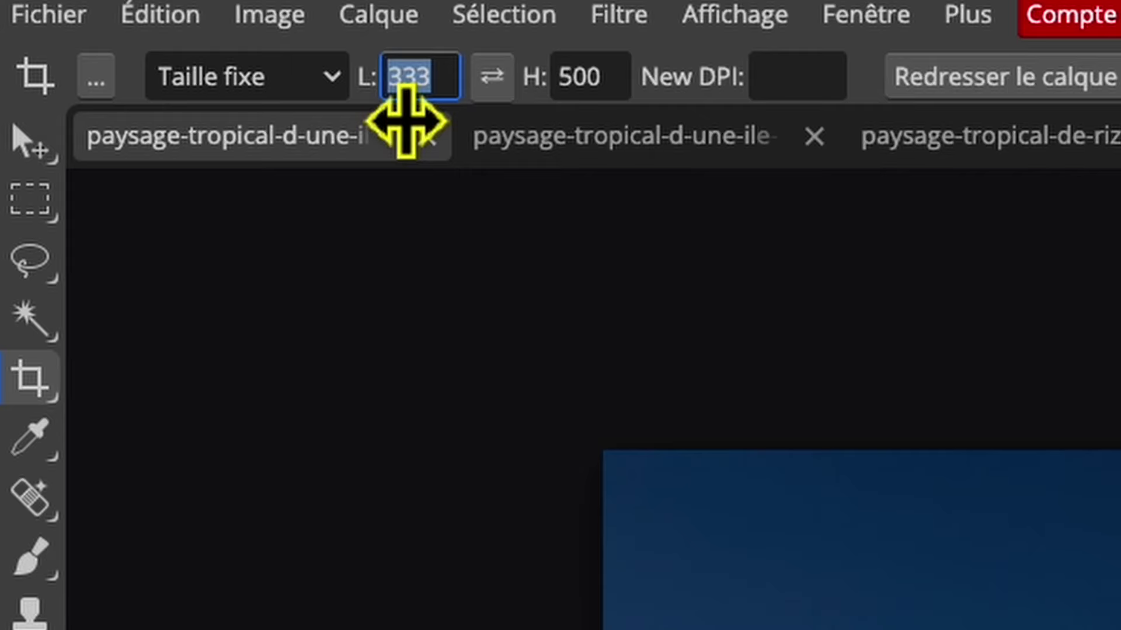
type("360")
left_click(601, 82)
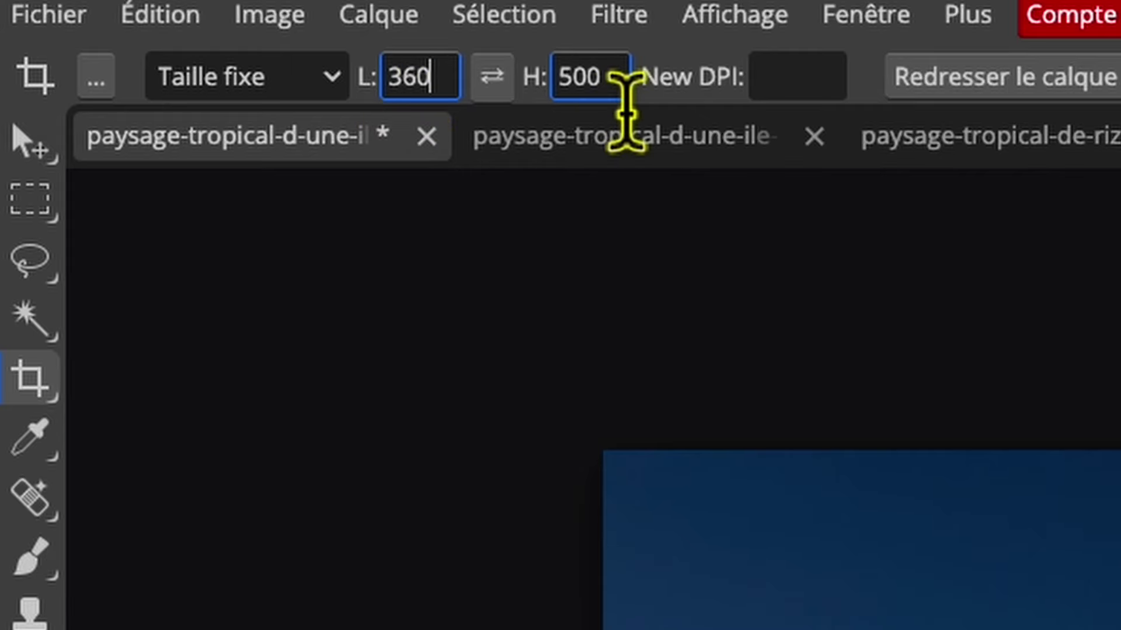
double_click(577, 87)
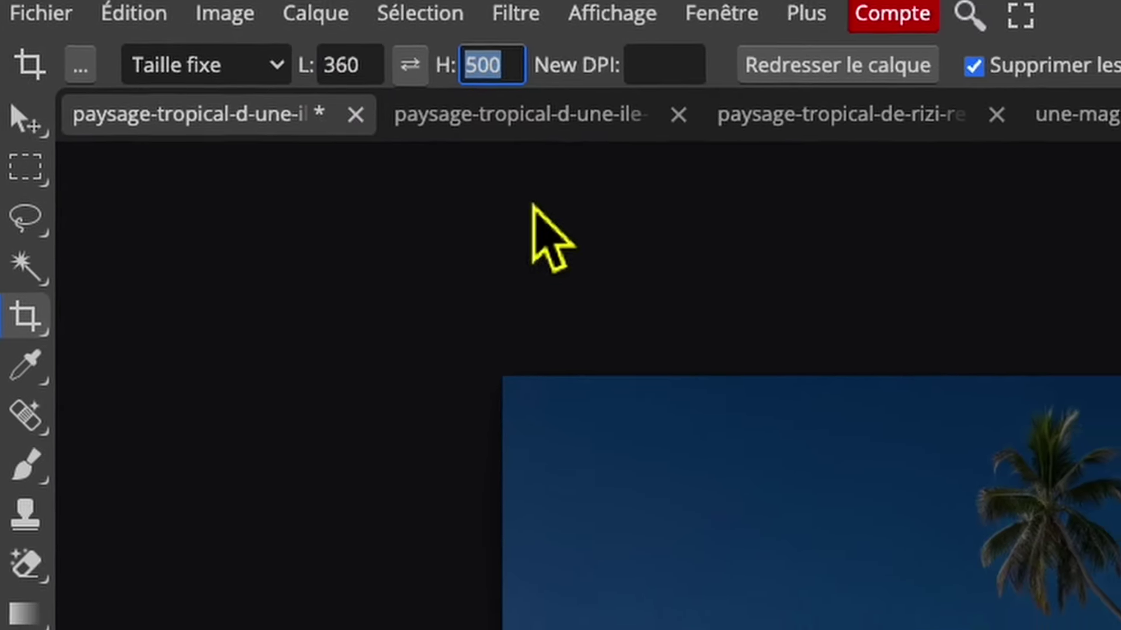
type("360")
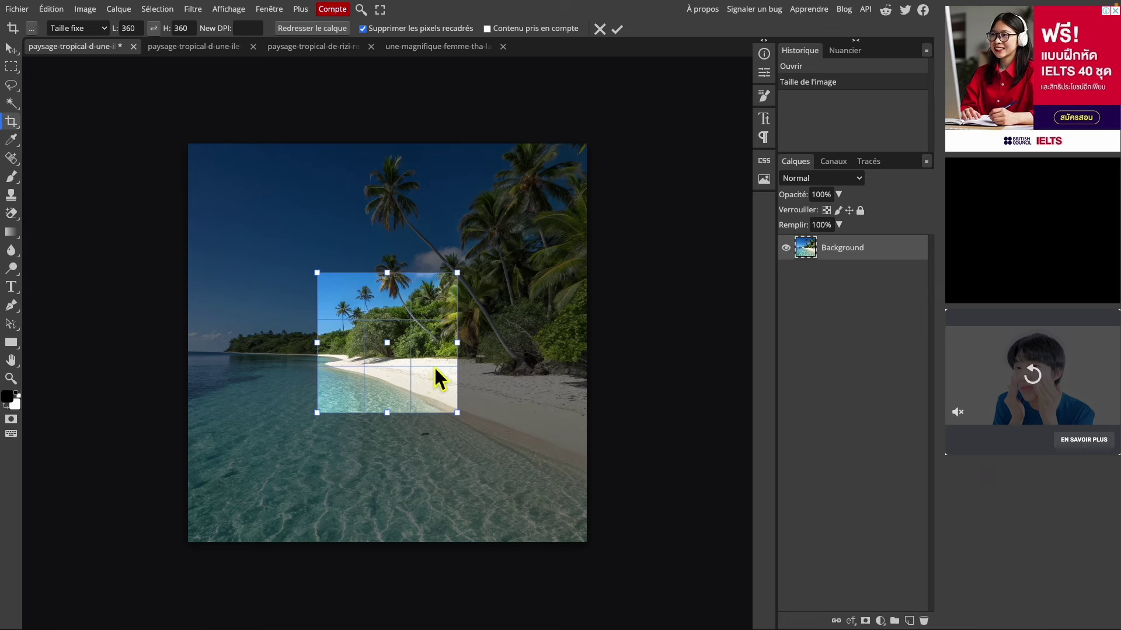
- Crop the square beach image with the frame enlarged over nearly the whole picture, and view the result fitted and at actual pixel size
left_click_drag(436, 352, 309, 223)
left_click_drag(328, 284, 544, 597)
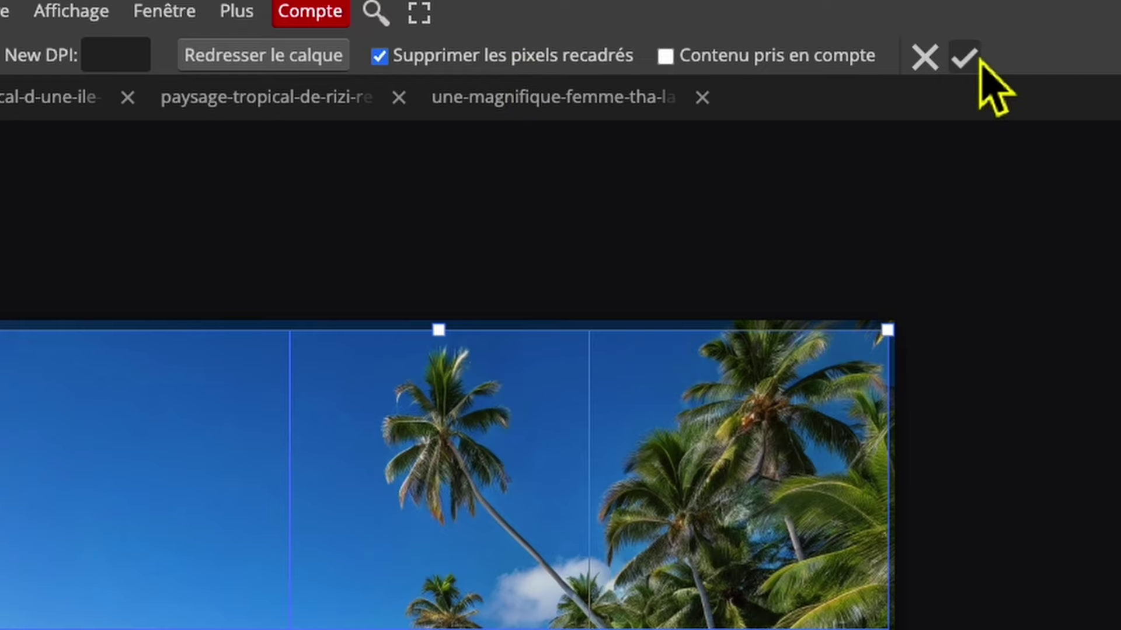
left_click(967, 57)
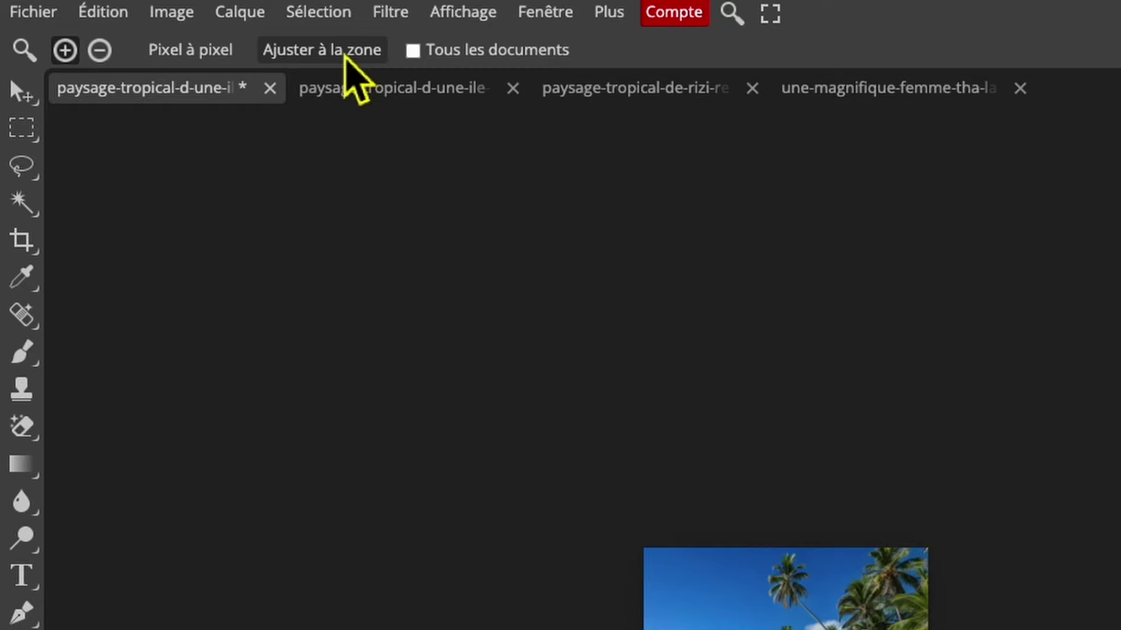
left_click(345, 56)
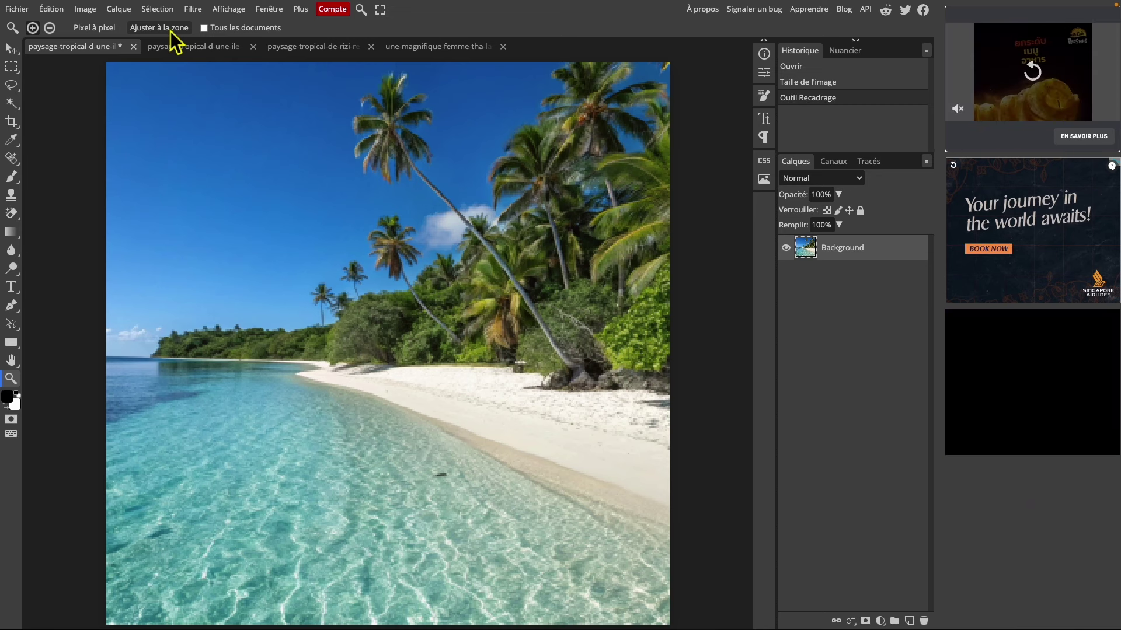
left_click(99, 32)
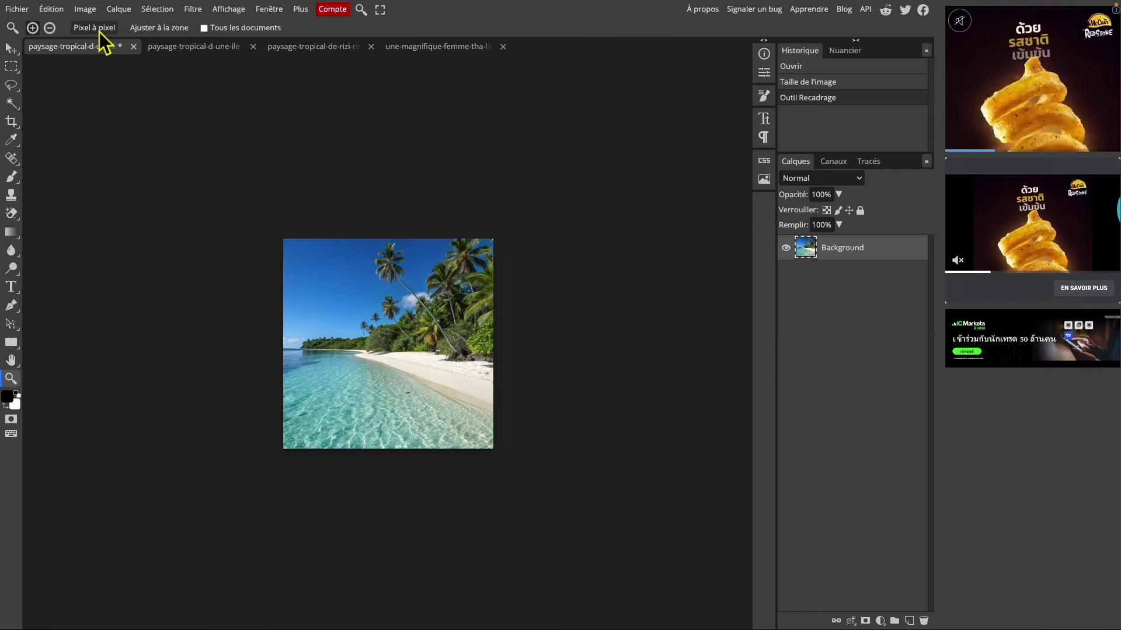
- Check the pixel dimensions of the wide beach image in the image size settings, keeping its values
left_click(201, 52)
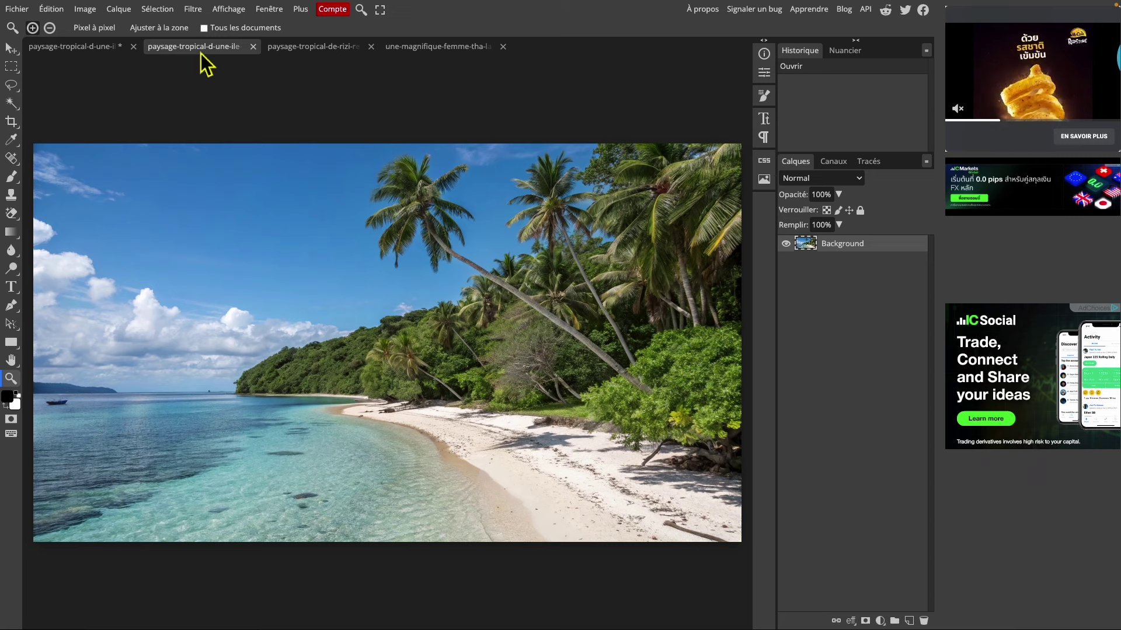
left_click(84, 10)
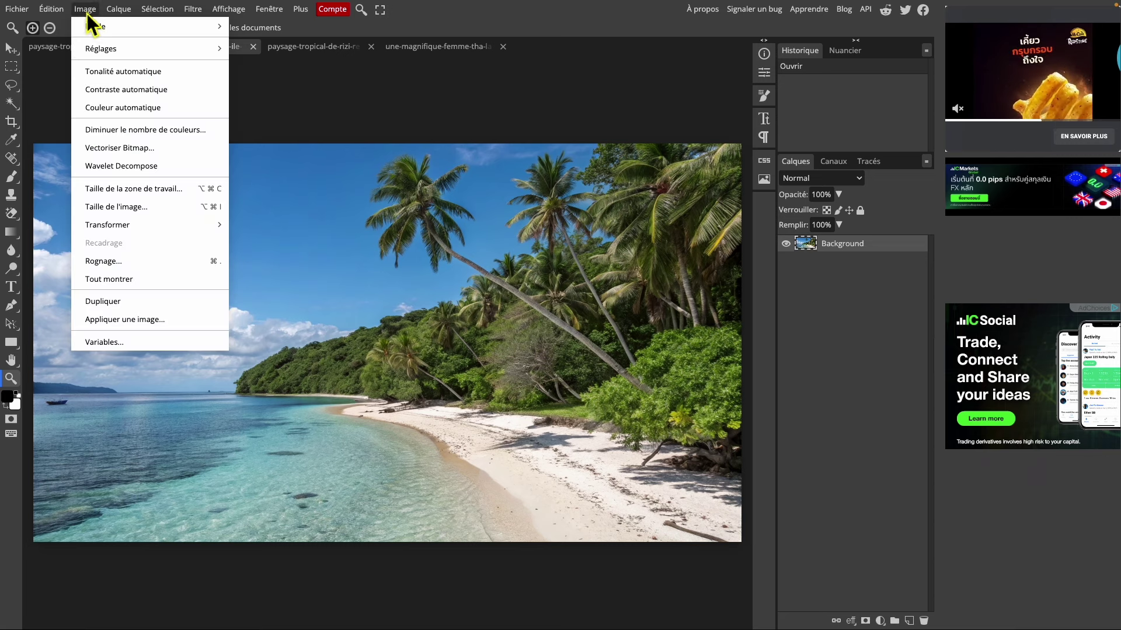
left_click(135, 208)
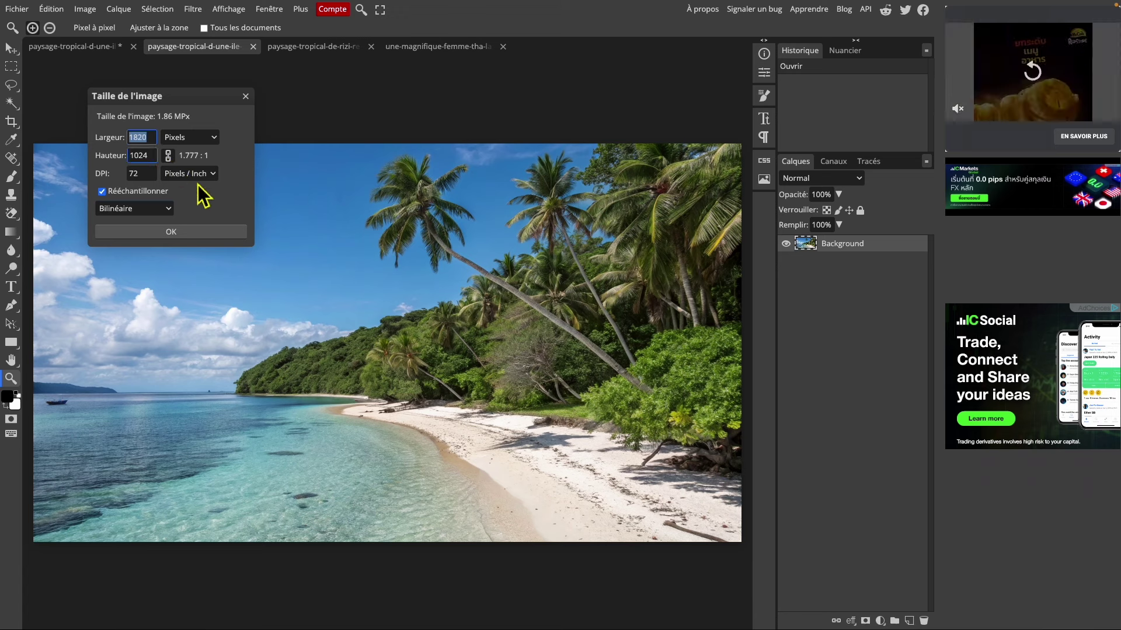
left_click(189, 233)
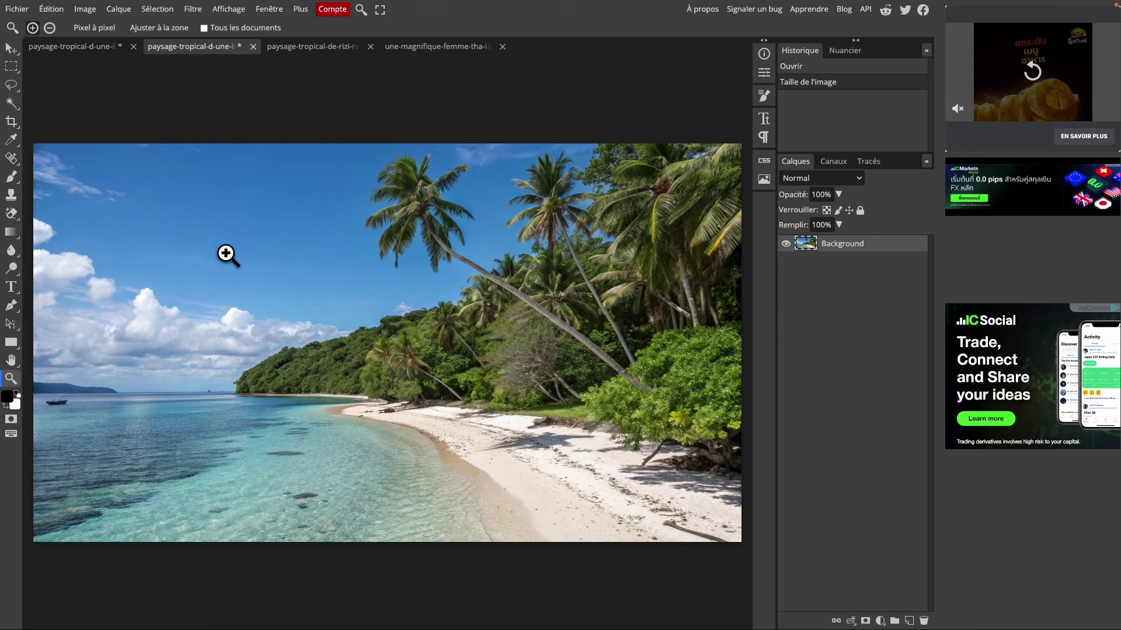
- Set the Crop tool's fixed size to 1100 by 600 for the wide beach image
left_click(13, 124)
left_click(47, 127)
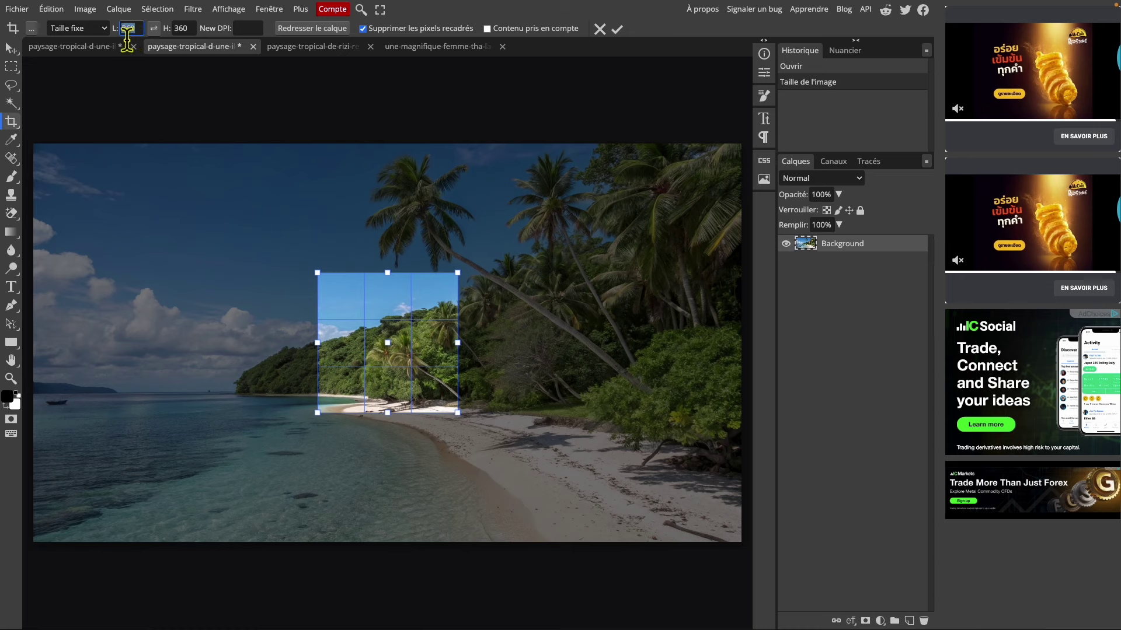
type("1100")
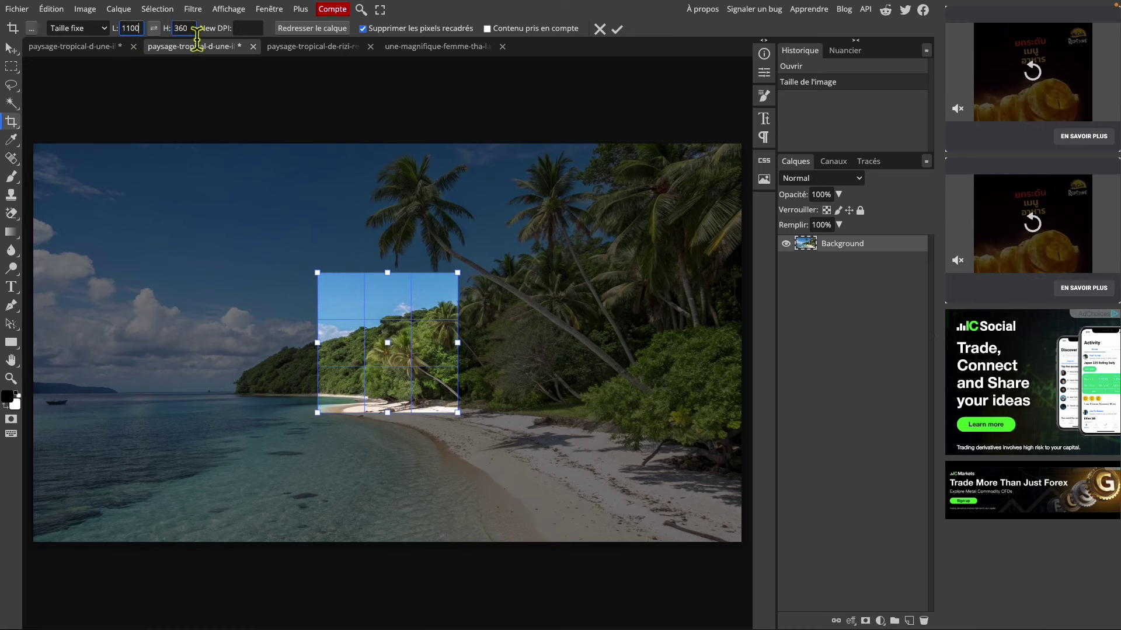
key("Tab")
type("600")
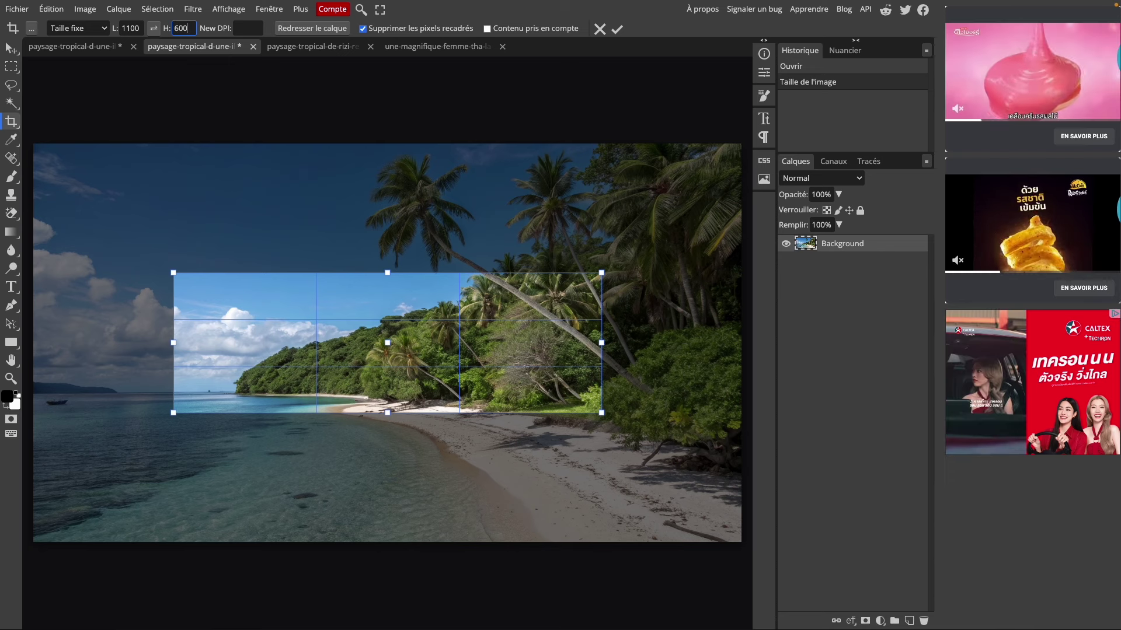
key("Return")
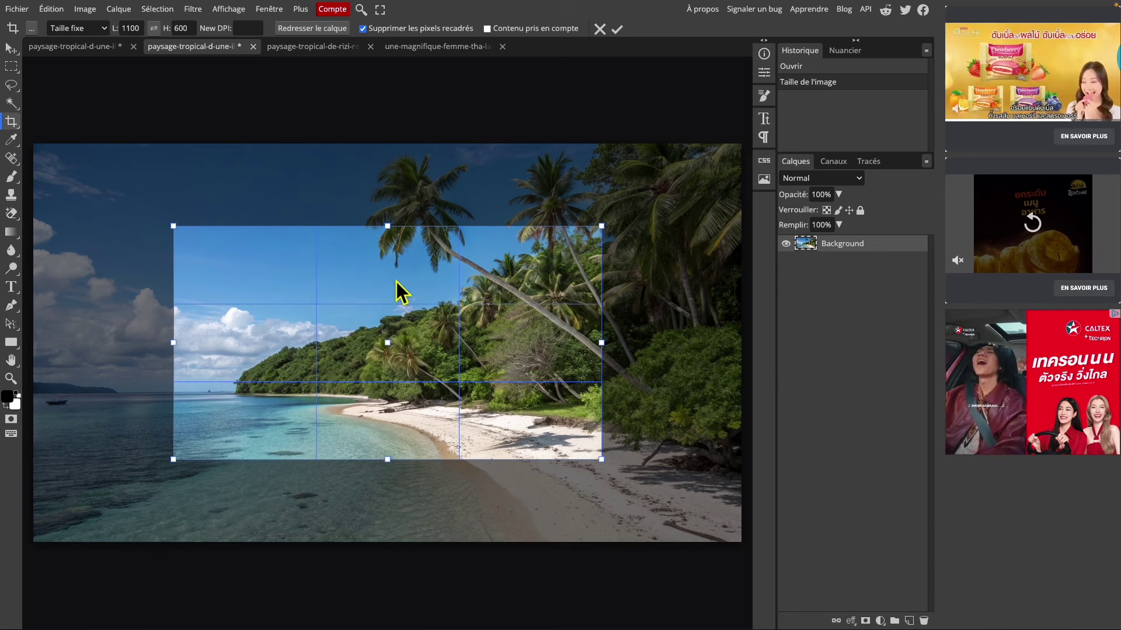
- Crop the wide beach image with the frame moved to its upper-left corner and enlarged over nearly the whole picture
left_click_drag(396, 281, 259, 202)
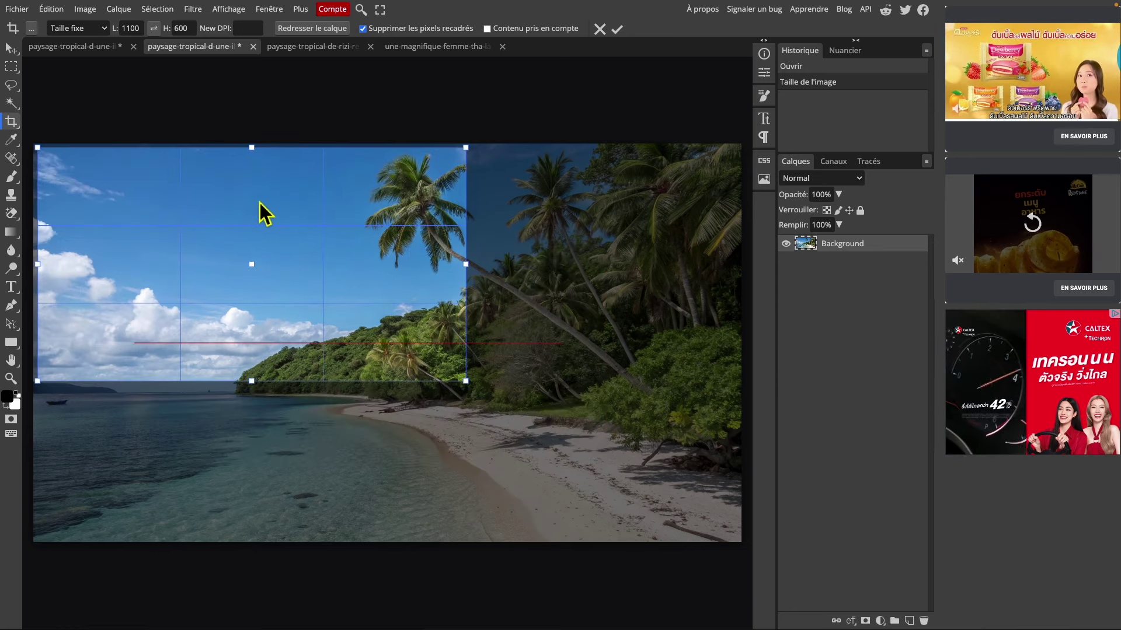
left_click_drag(474, 390, 722, 584)
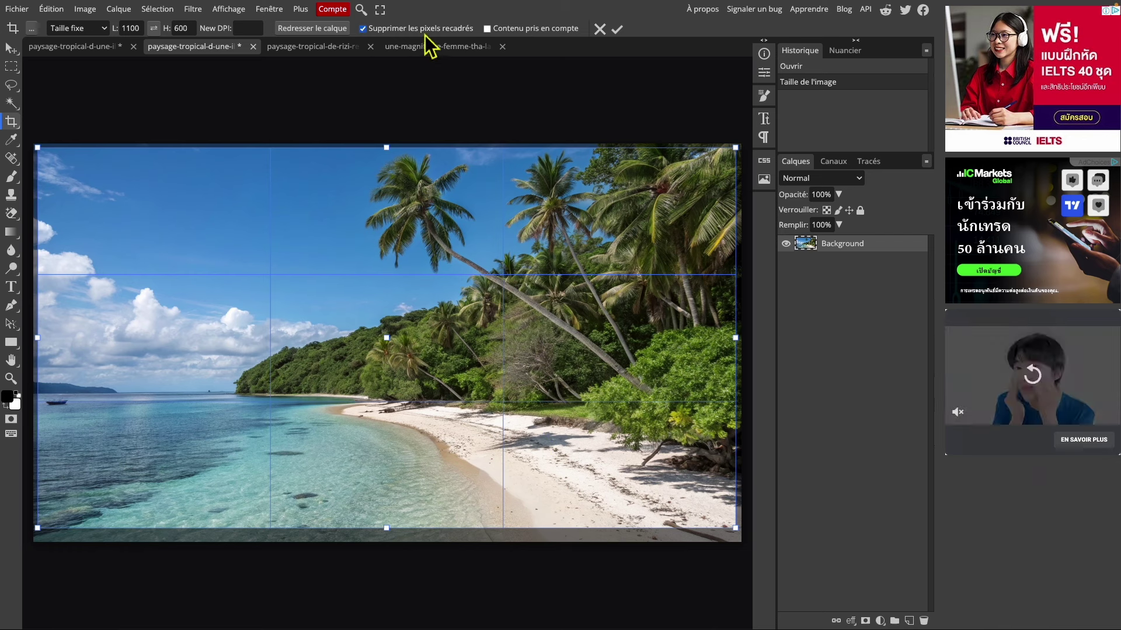
left_click(617, 29)
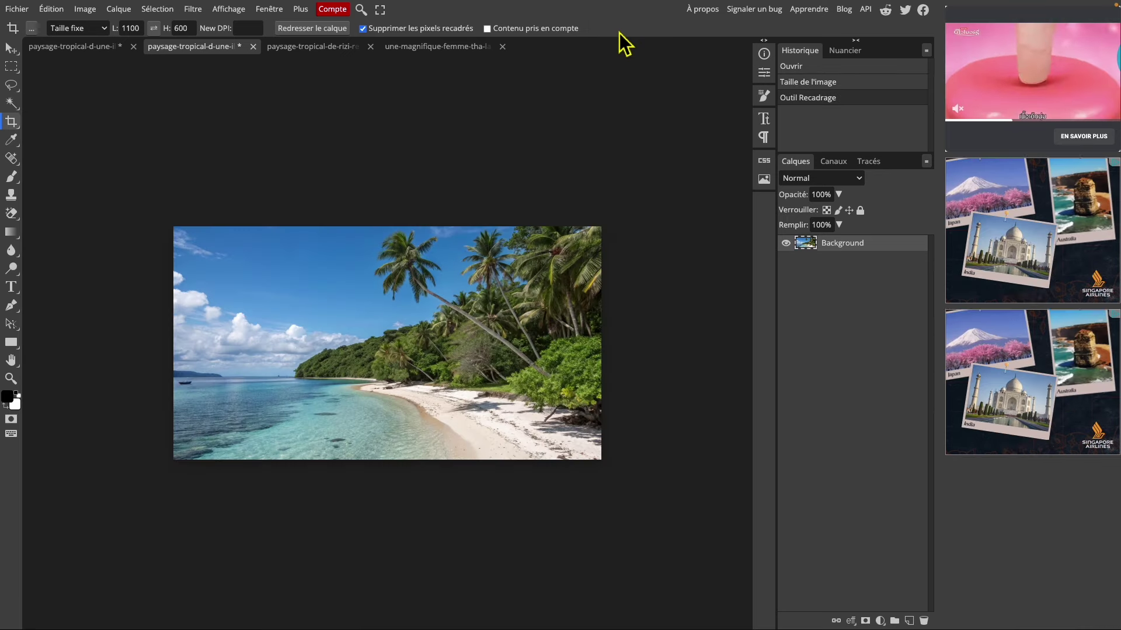
left_click(14, 383)
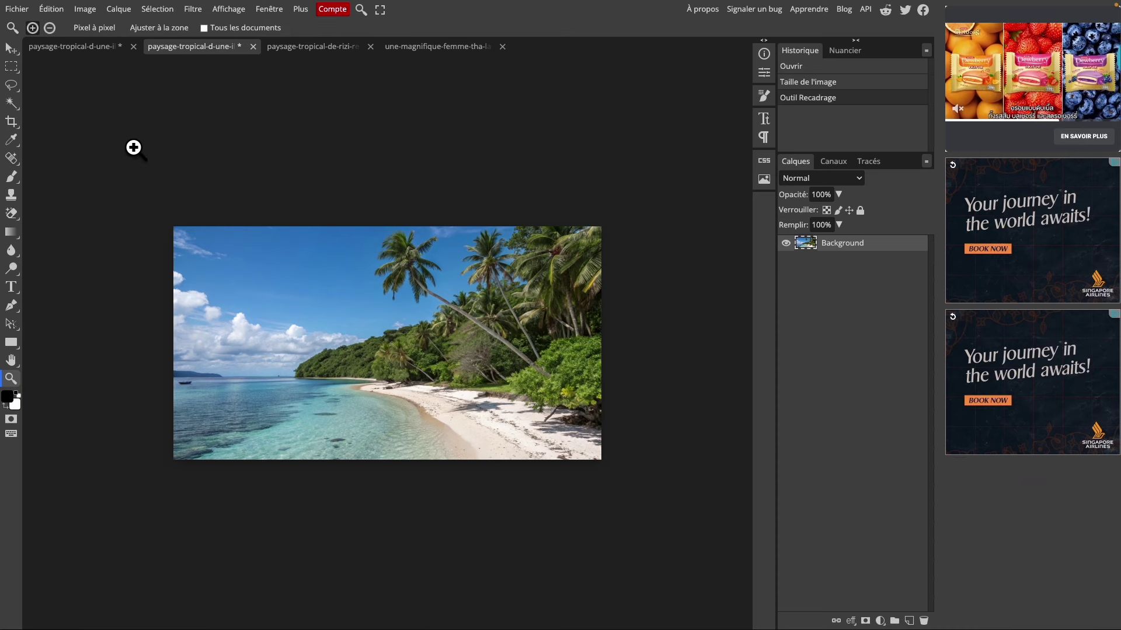
- View the cropped wide beach image at actual pixel size, and check the rice-field image's pixel dimensions in the image size settings, keeping its values
left_click(107, 32)
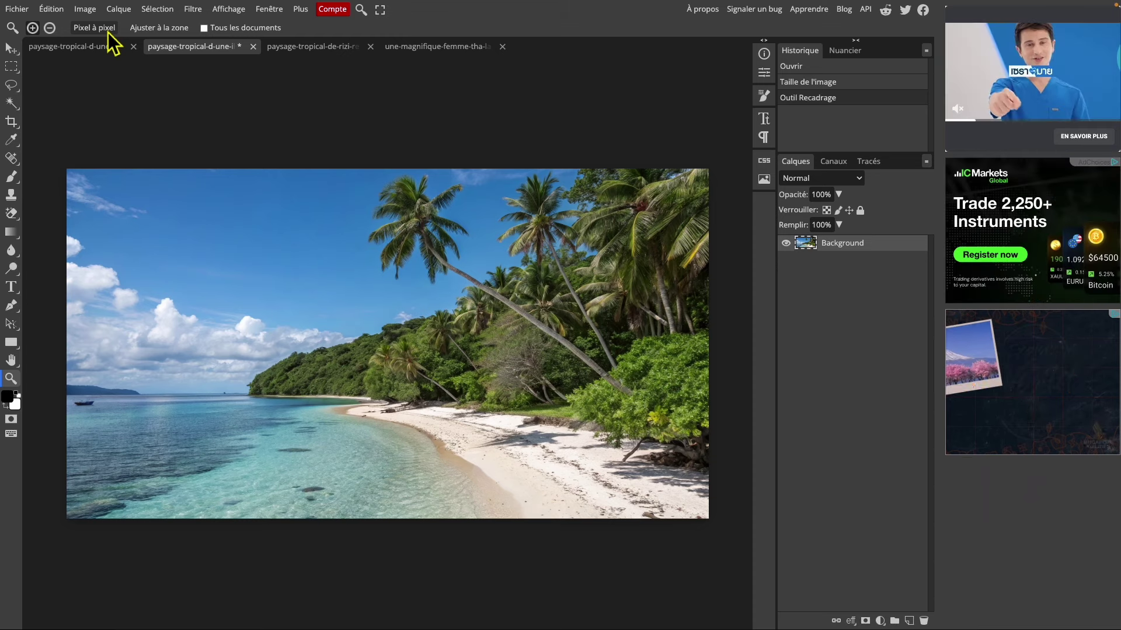
left_click(317, 53)
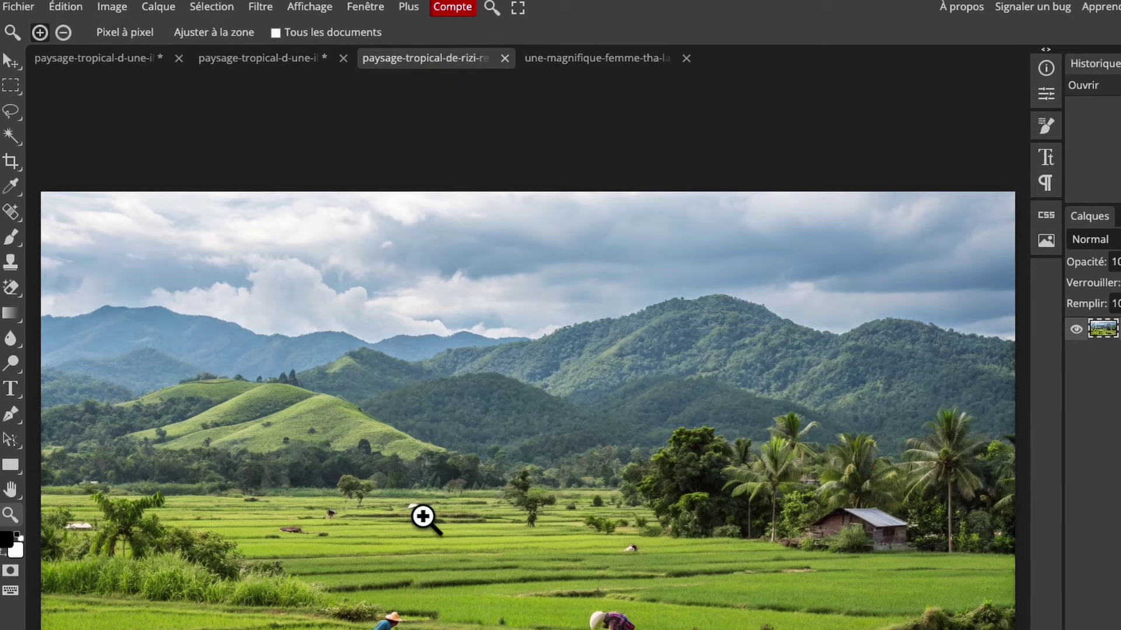
left_click(114, 7)
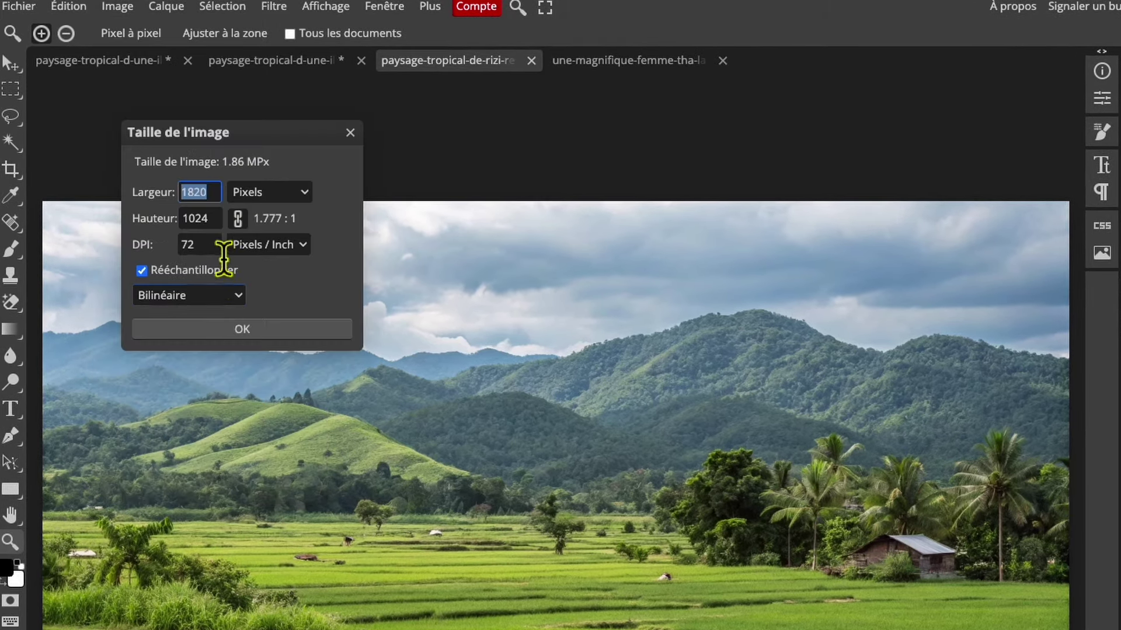
left_click(252, 336)
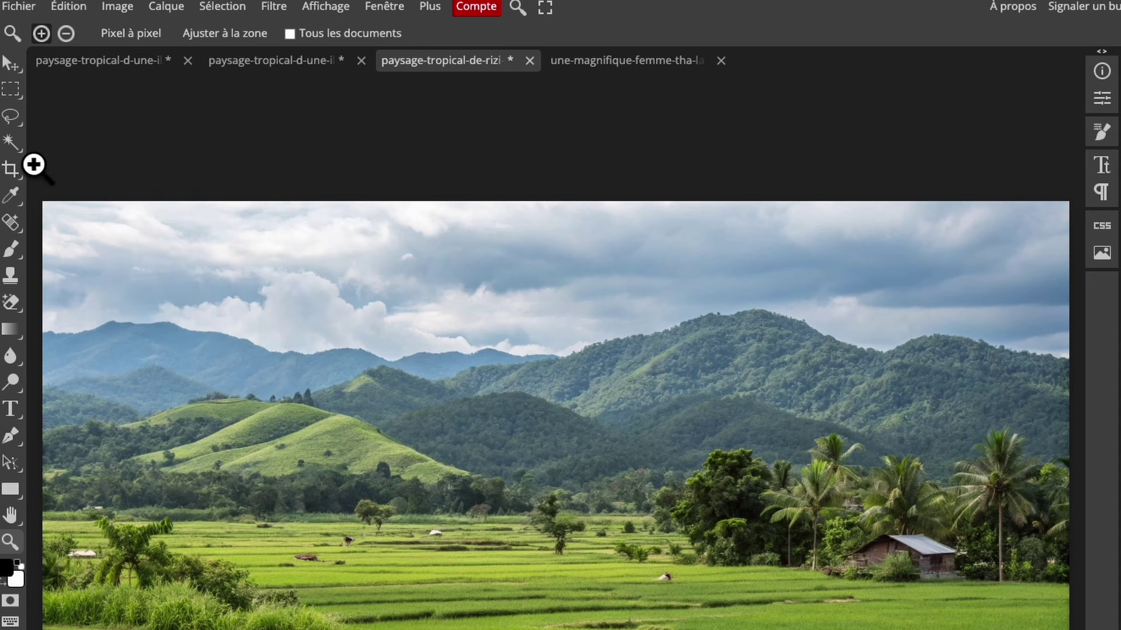
- Set the Crop tool's fixed size to 900 by 500 for the rice-field image
left_click(10, 174)
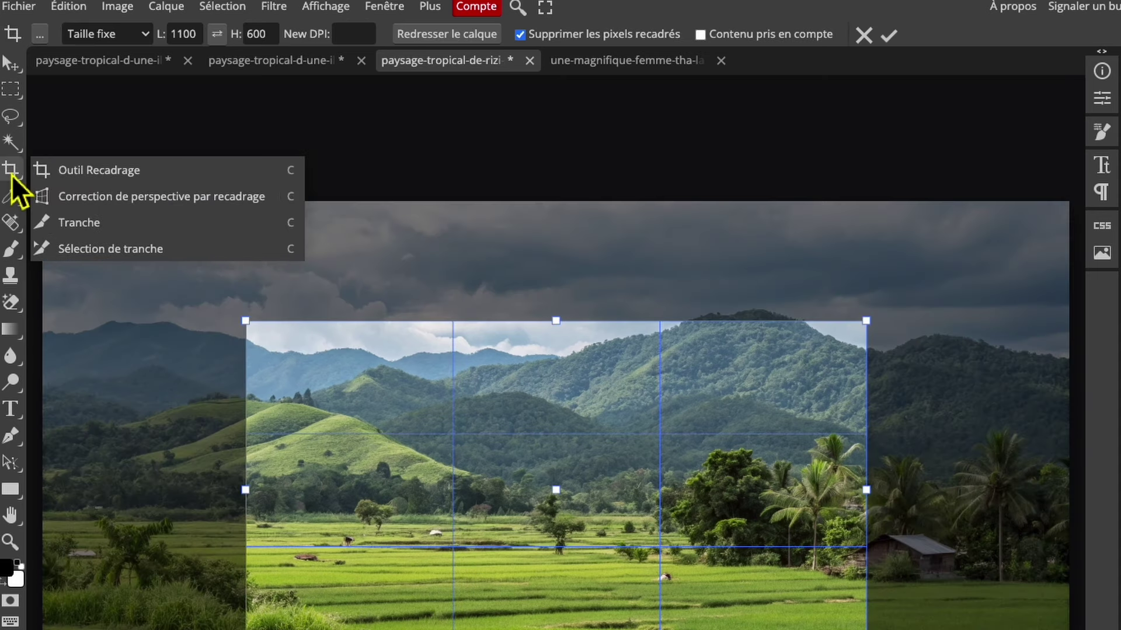
left_click(91, 175)
left_click(191, 37)
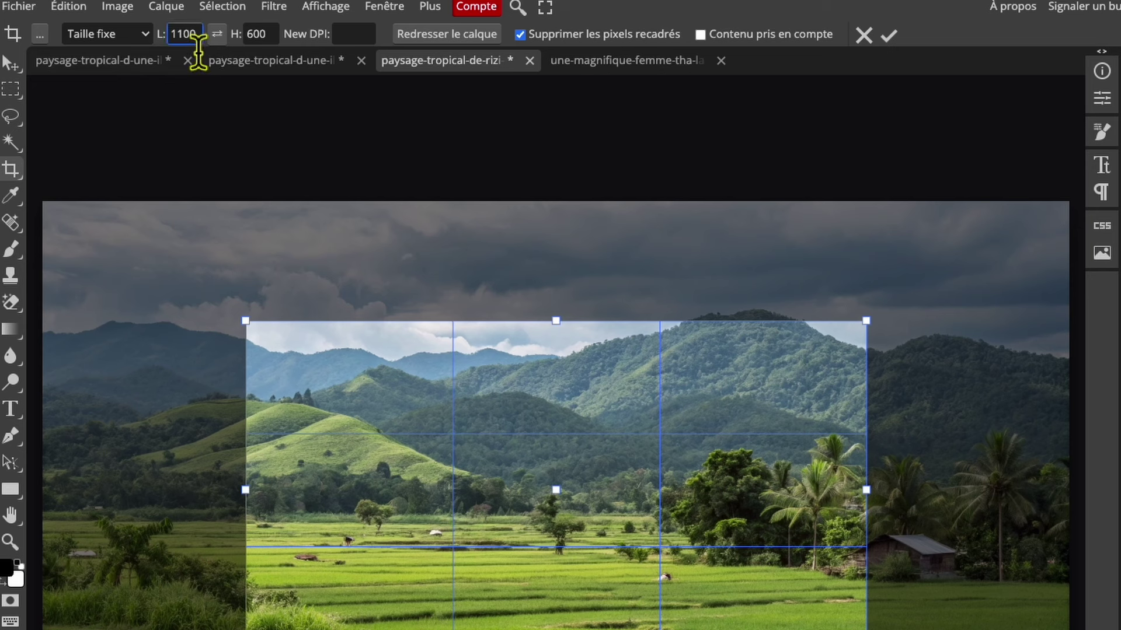
left_click_drag(209, 44, 179, 44)
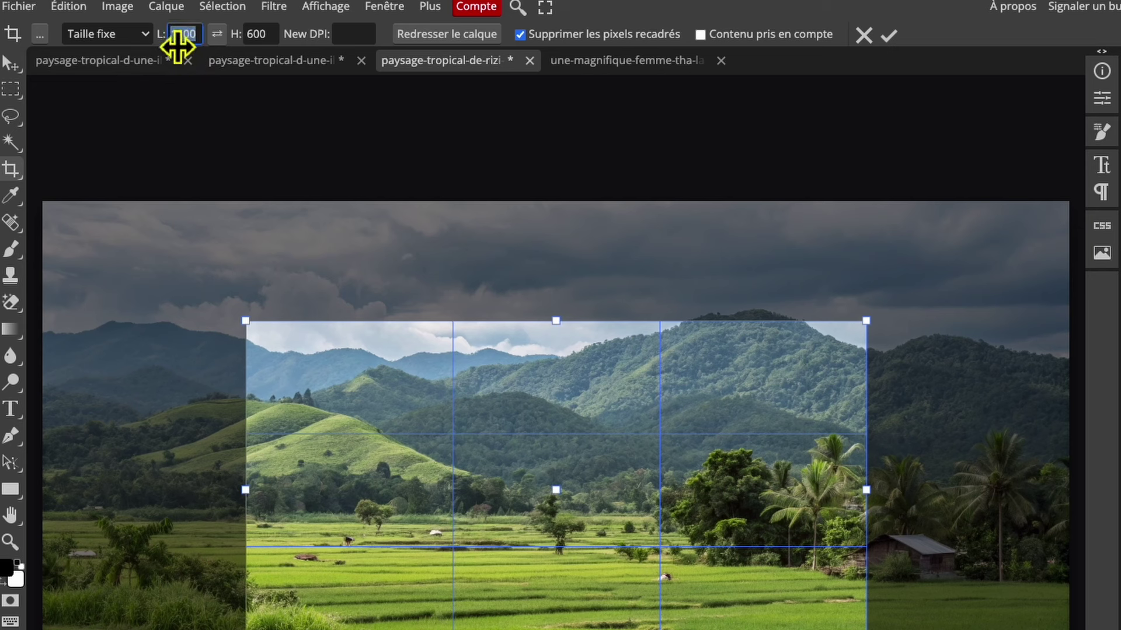
type("900")
key("Tab")
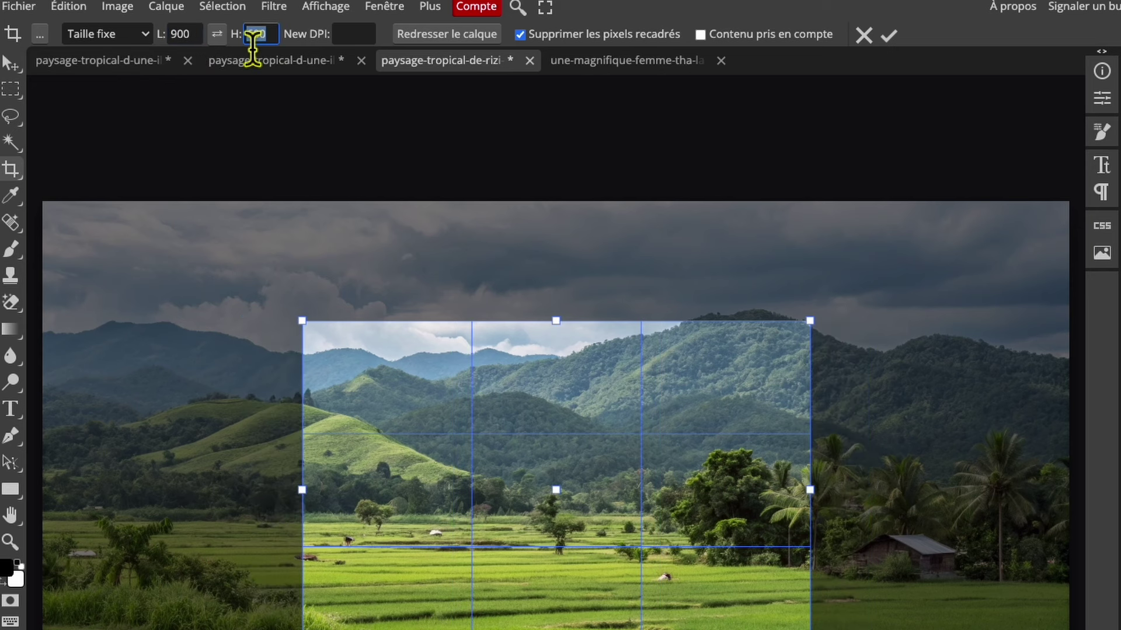
type("500")
key("Return")
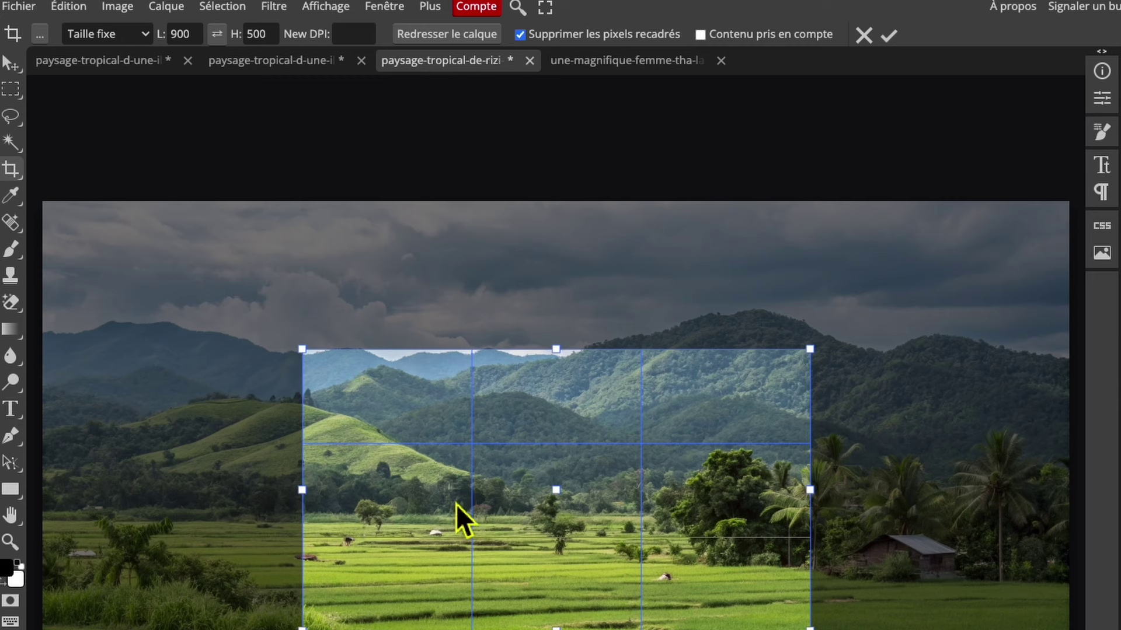
- Crop the rice-field image with the frame moved to its upper-left corner and enlarged over nearly the whole picture, and view it at actual pixel size
left_click_drag(449, 510, 202, 379)
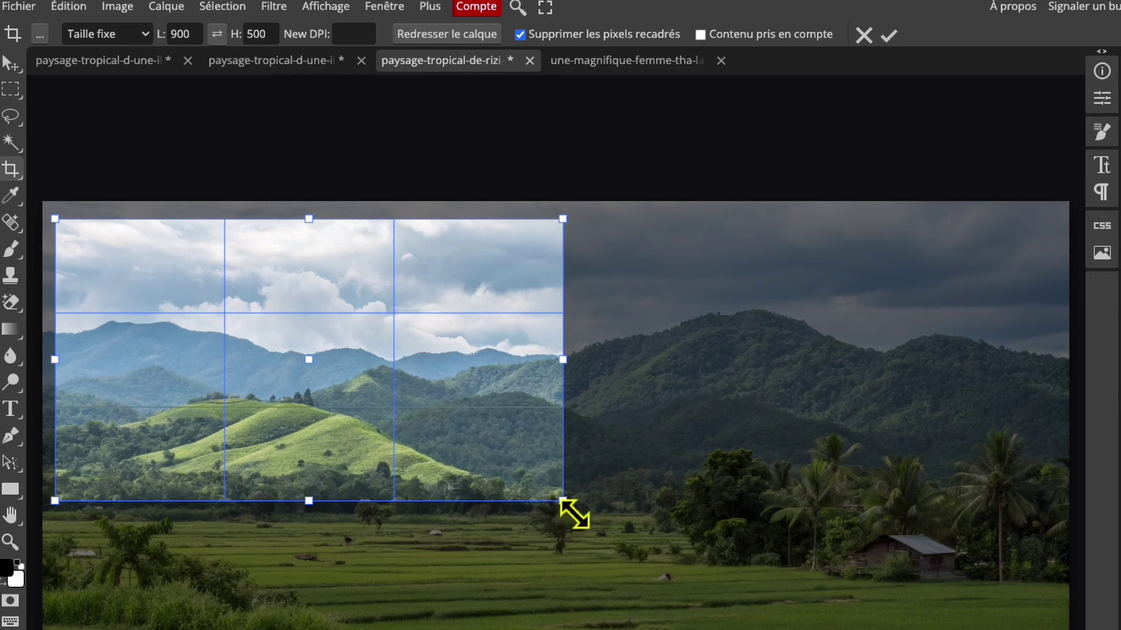
left_click_drag(562, 501, 1054, 626)
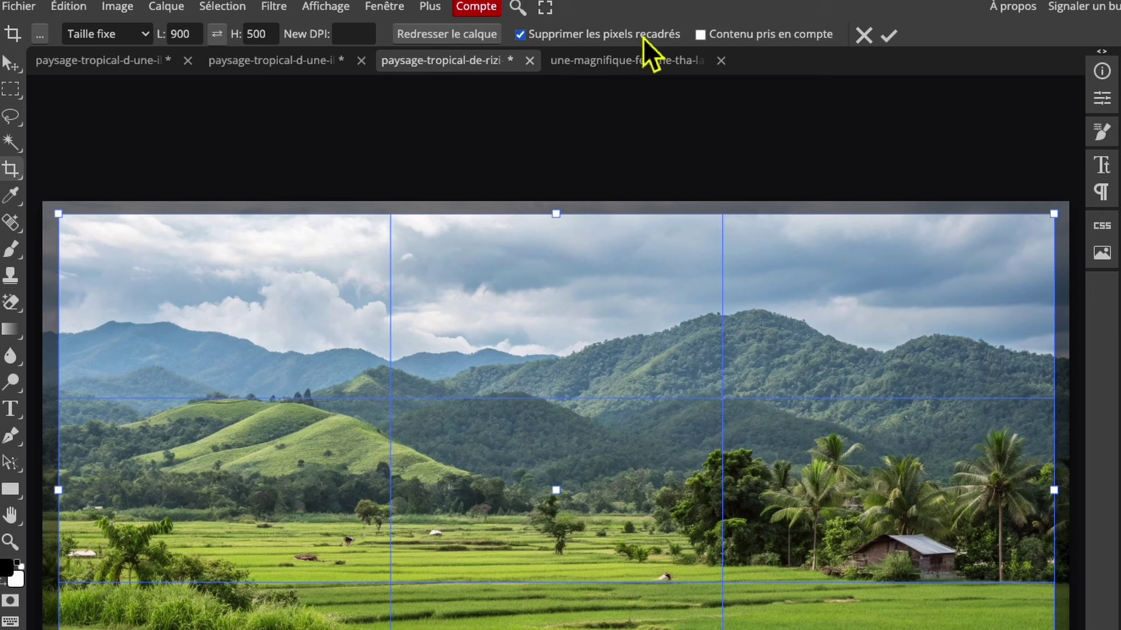
left_click(898, 42)
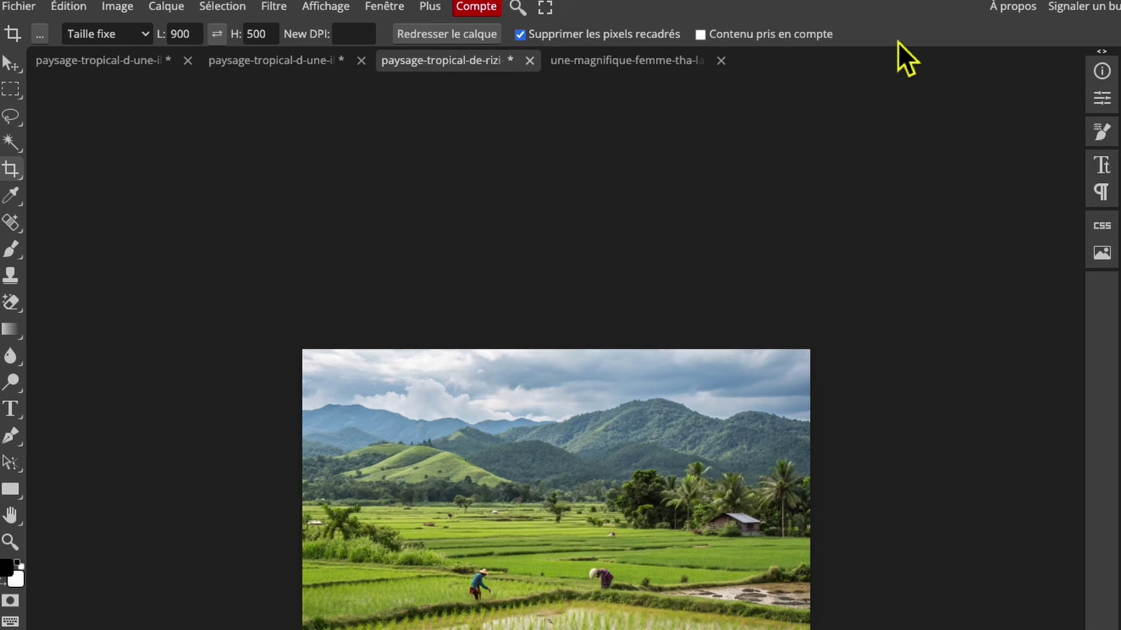
left_click(12, 543)
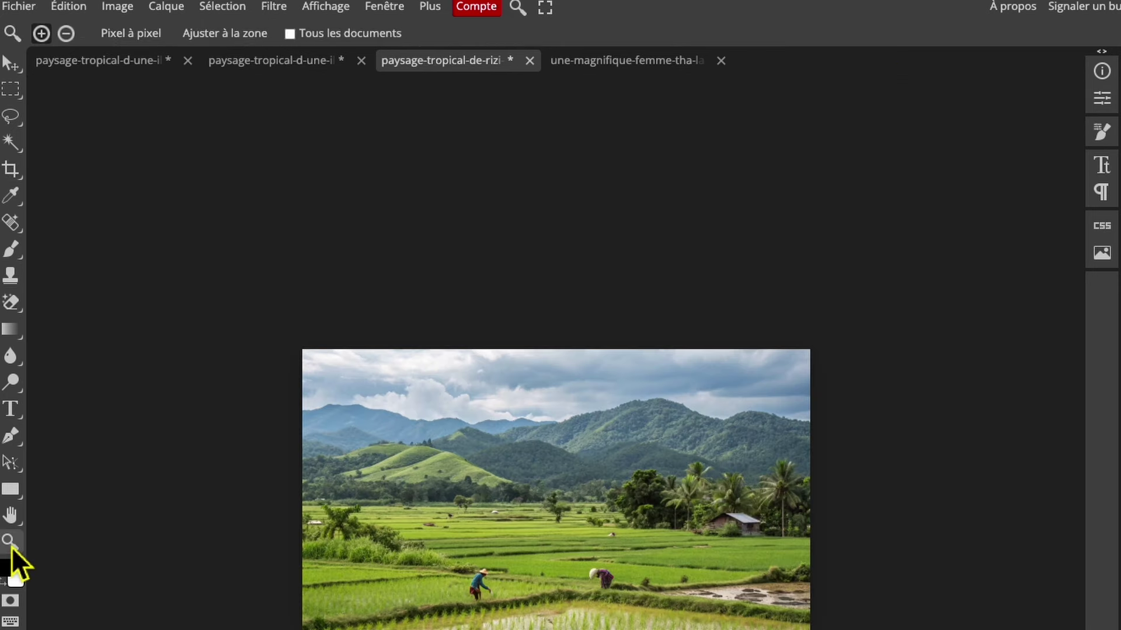
left_click(155, 37)
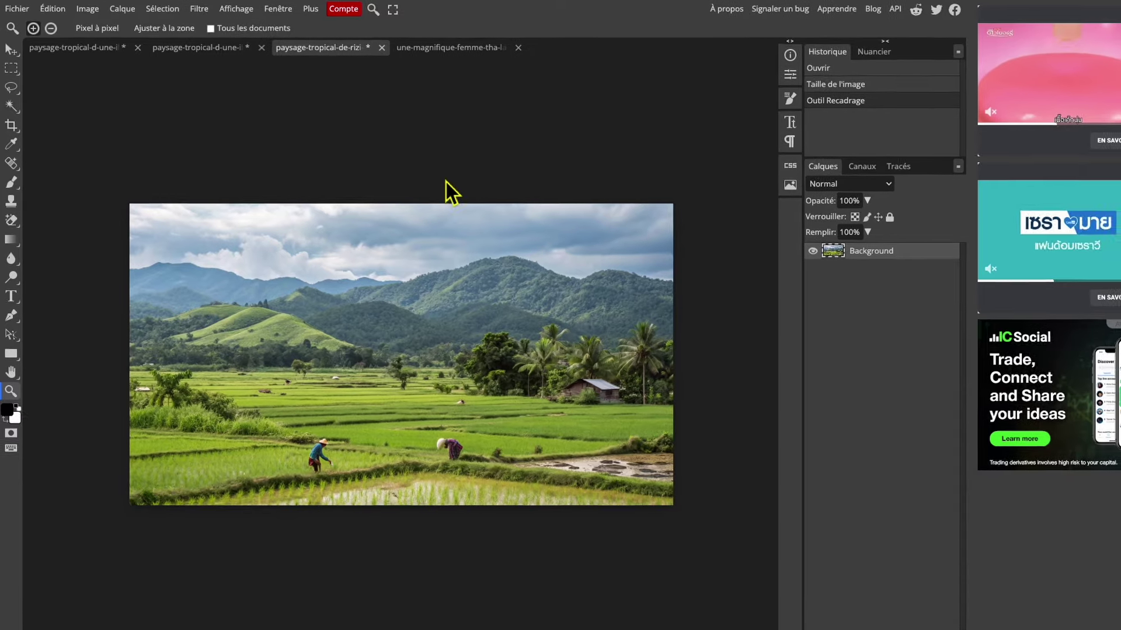
- Set the Crop tool's fixed width to 333 for the portrait of the woman, keeping the height at 500
left_click(435, 48)
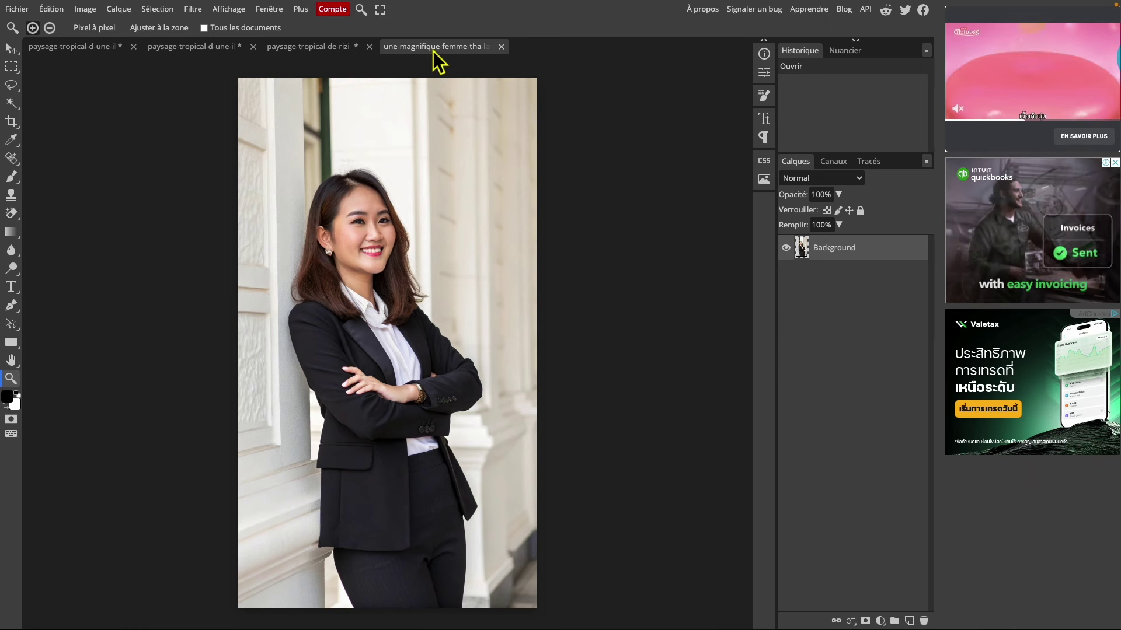
left_click(11, 121)
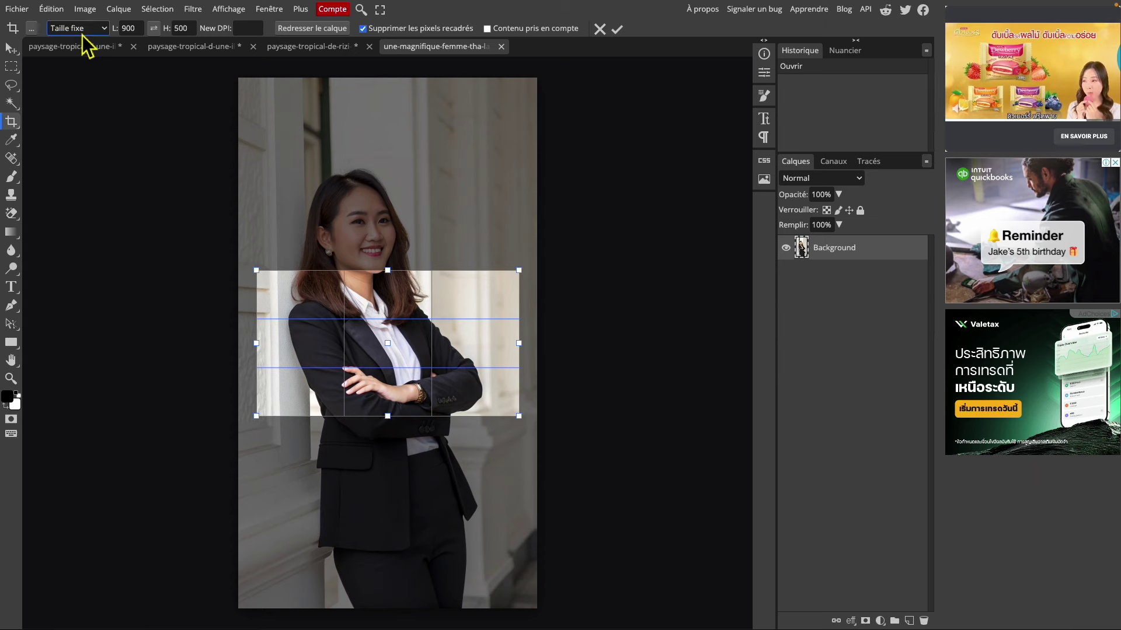
double_click(127, 28)
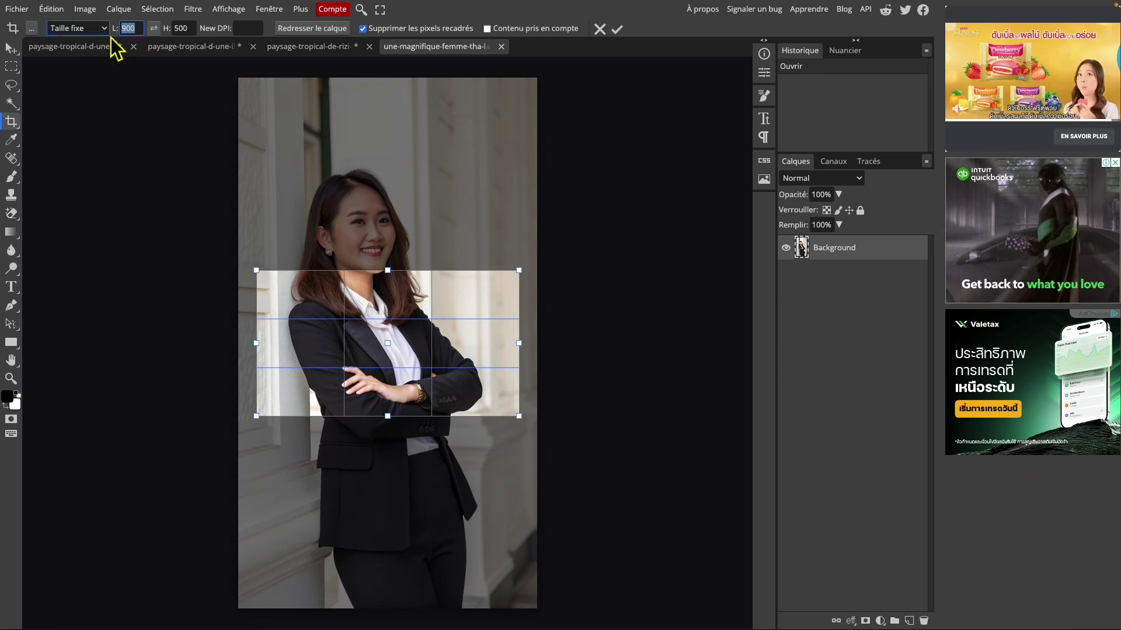
type("333")
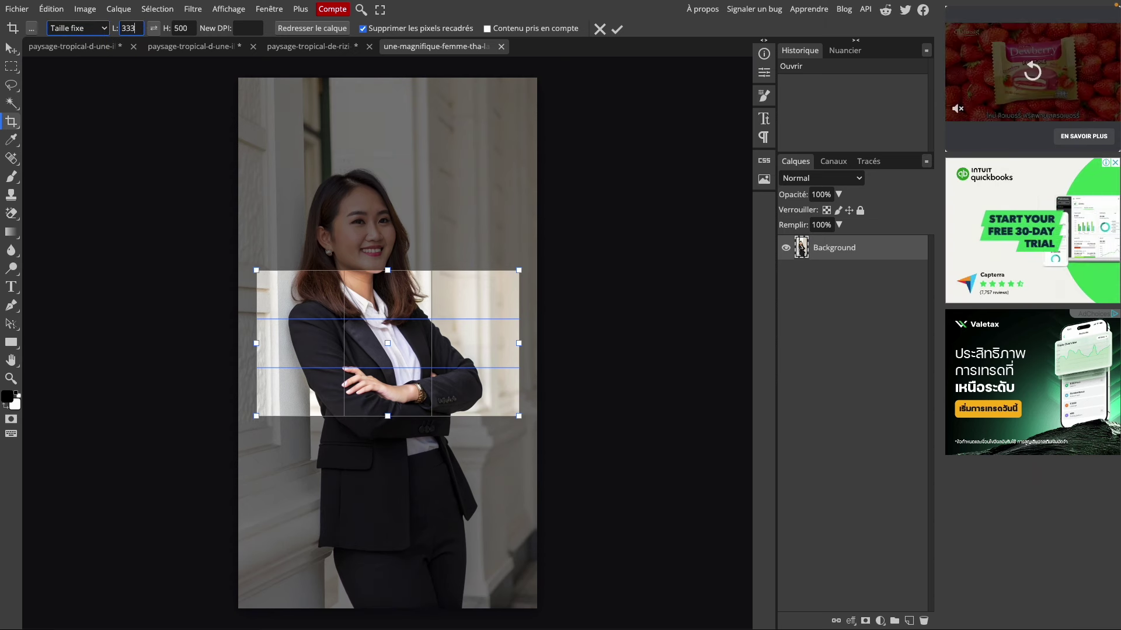
left_click(194, 33)
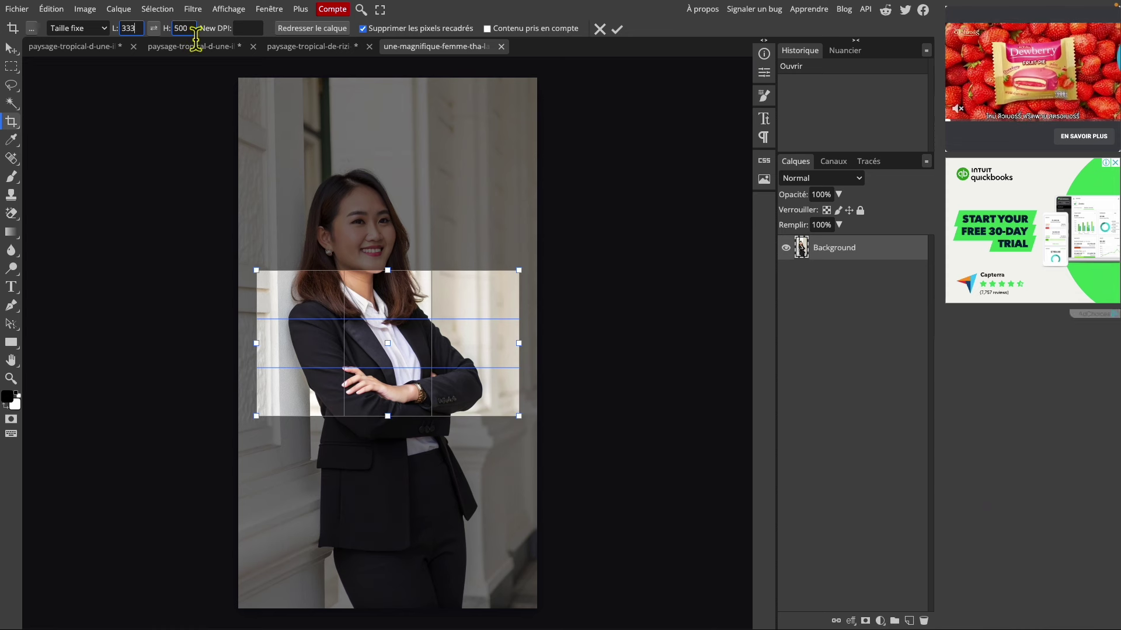
double_click(195, 34)
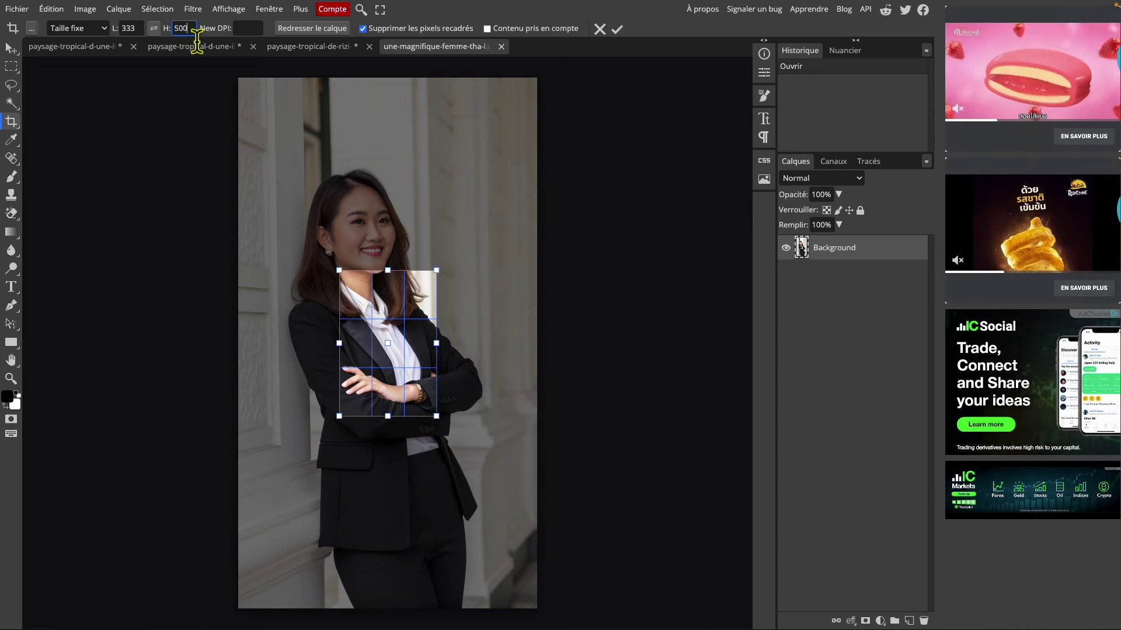
- Crop the portrait with the frame moved up to the woman's head and enlarged down to her hips, and view it at actual pixel size
left_click_drag(410, 388, 347, 272)
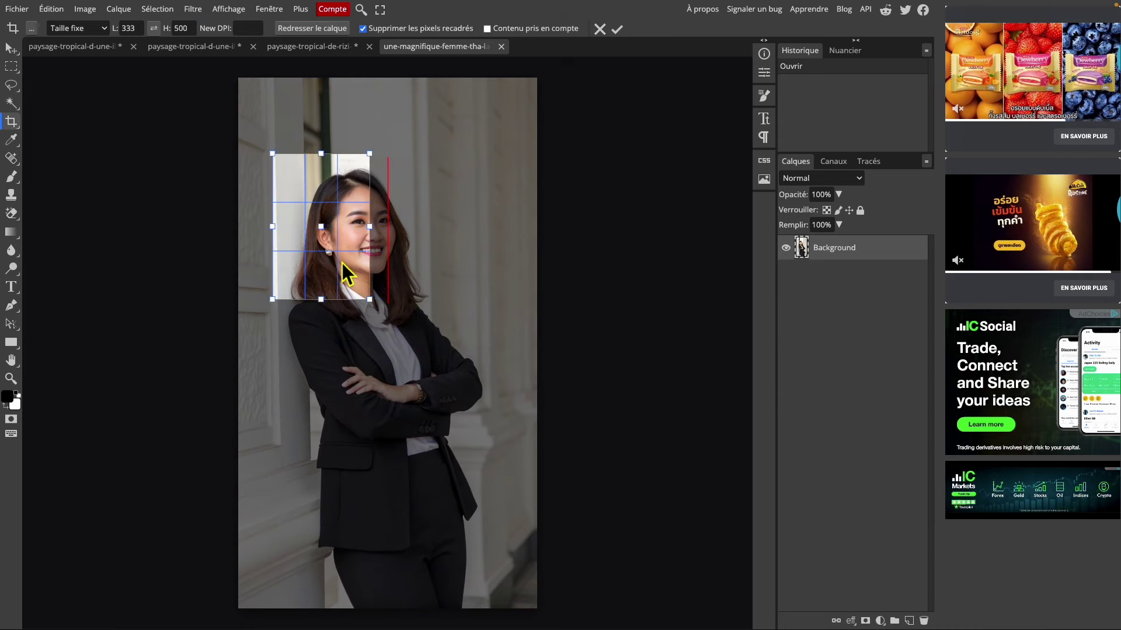
left_click_drag(383, 309, 502, 503)
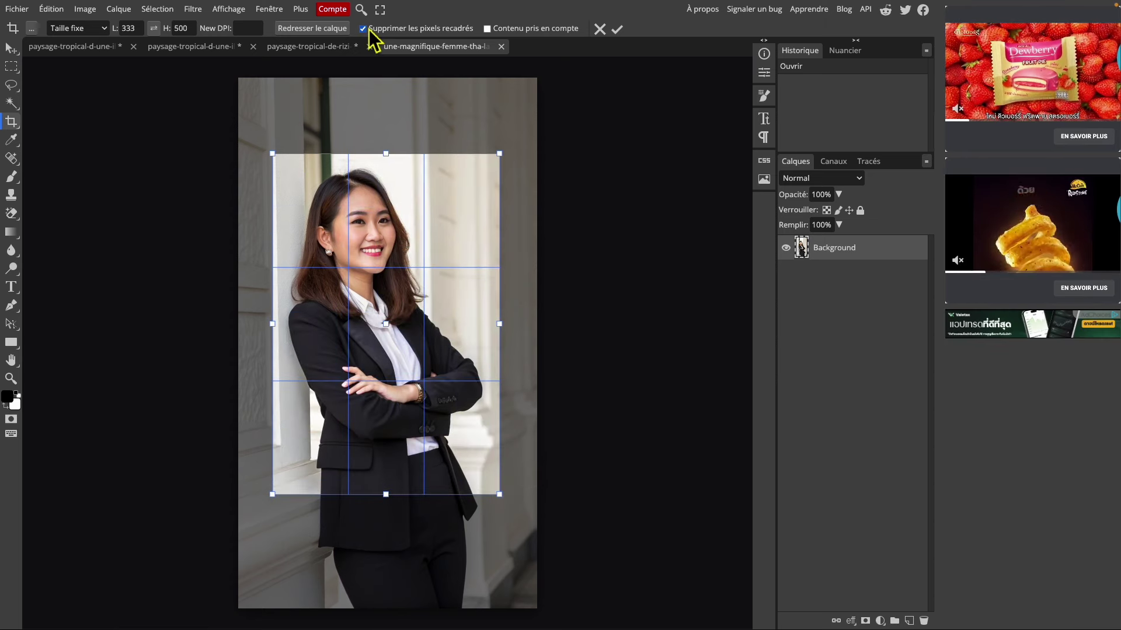
left_click(623, 31)
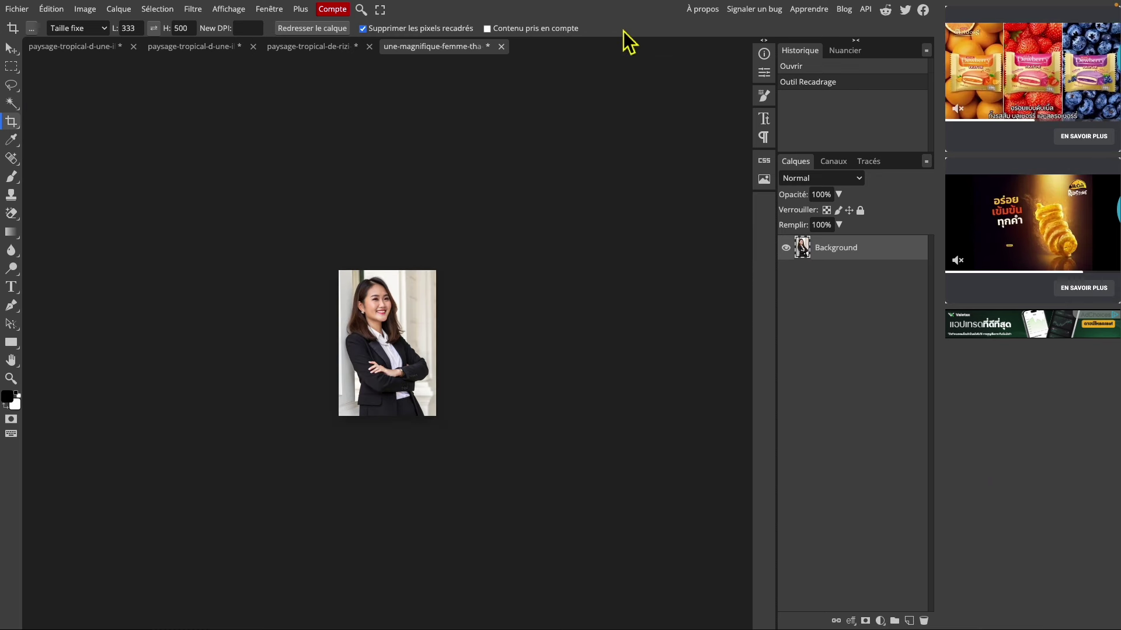
left_click(10, 379)
left_click(105, 33)
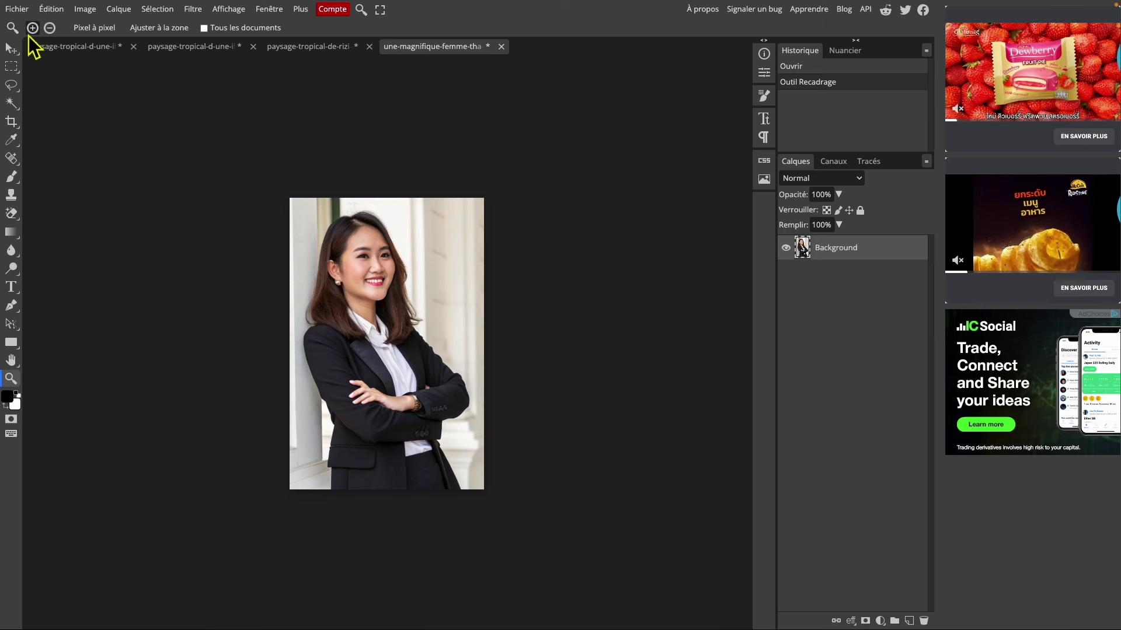
left_click(20, 10)
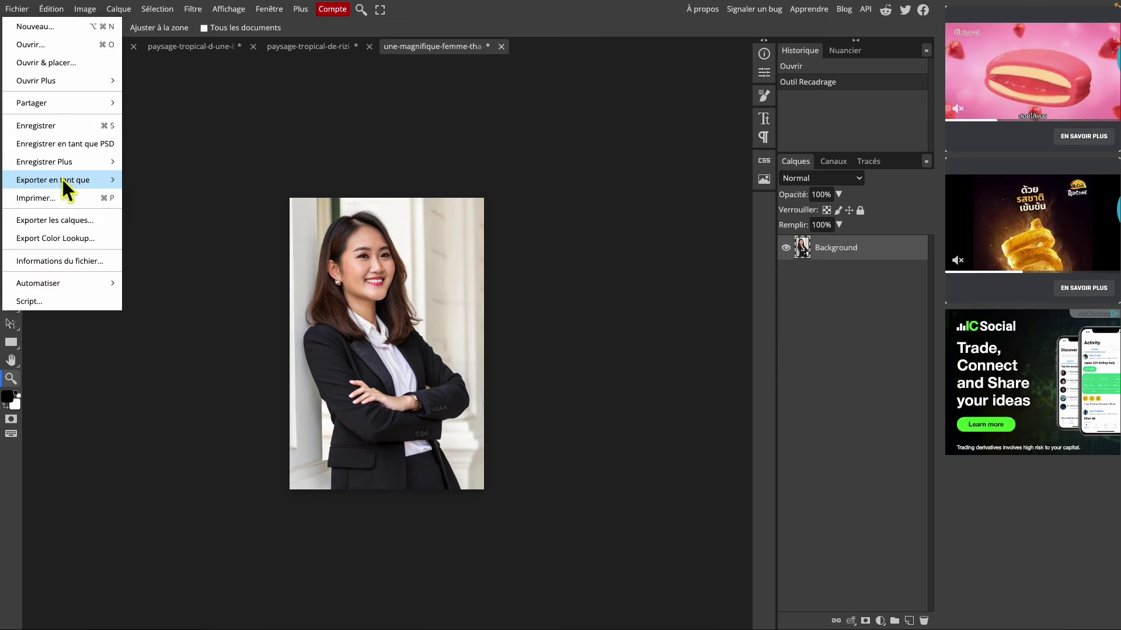
mouse_move(60, 180)
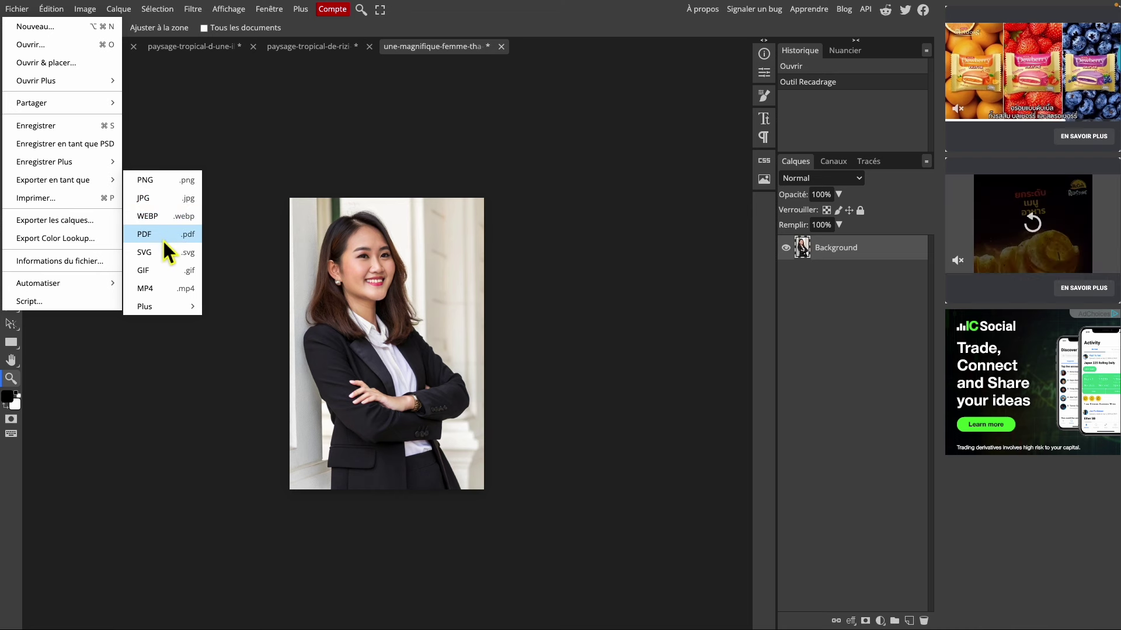
mouse_move(159, 306)
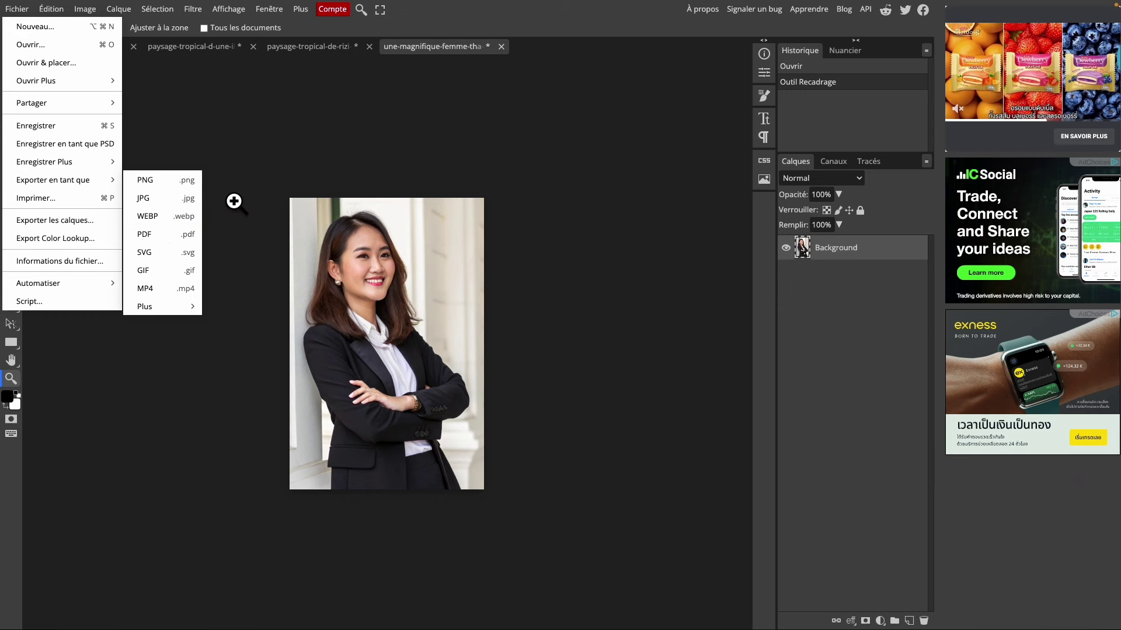
- Open the export settings for saving the cropped wide beach image in WEBP format
left_click(191, 51)
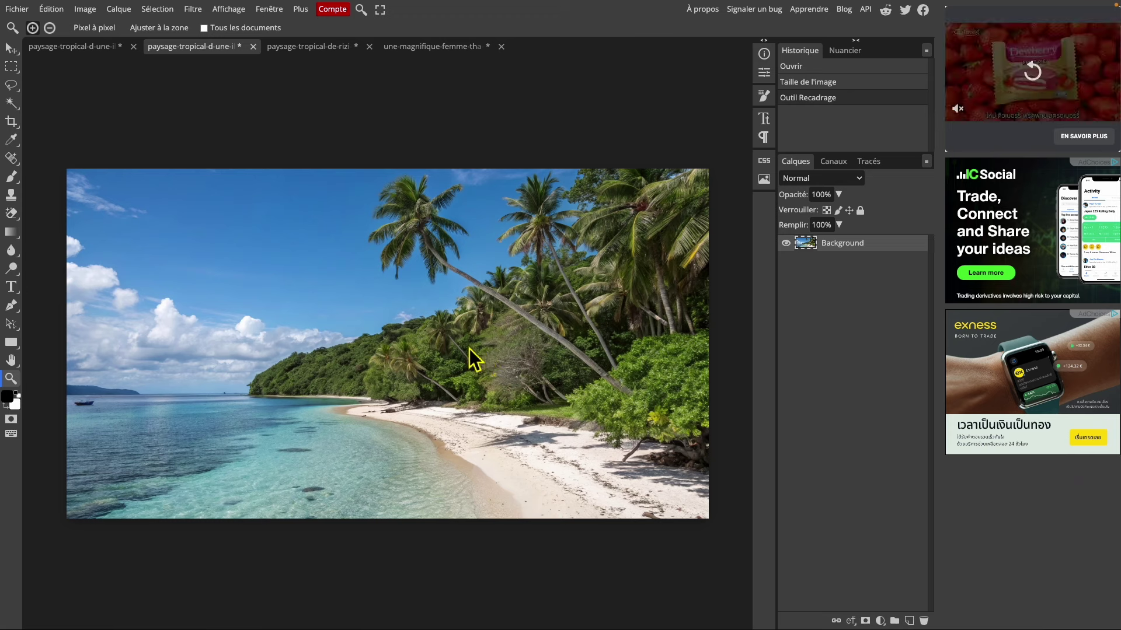
left_click(24, 13)
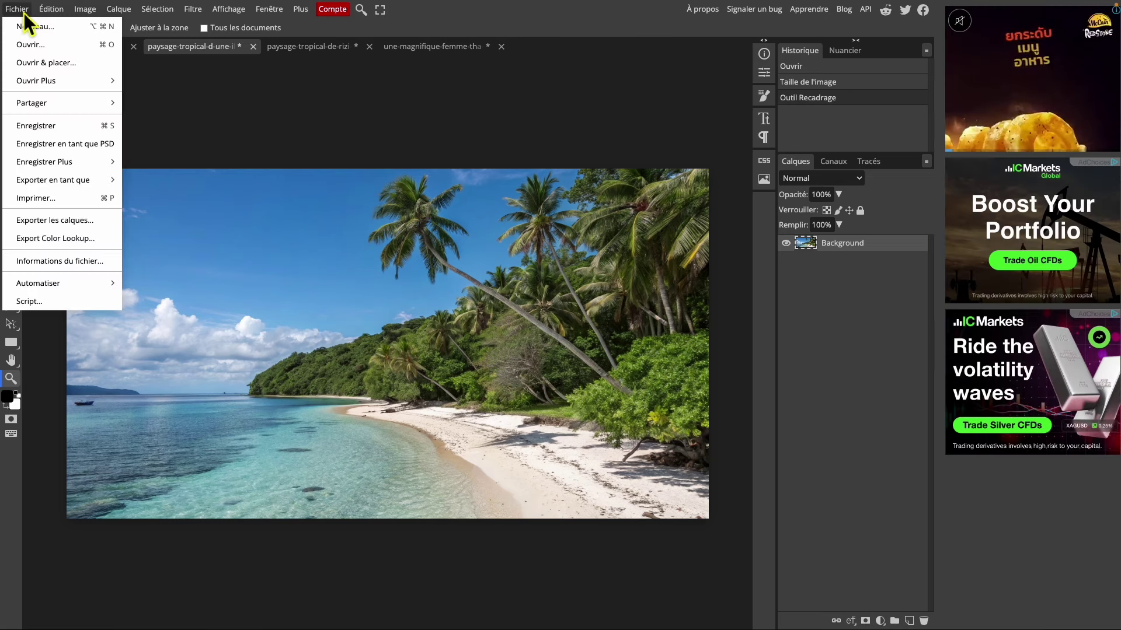
mouse_move(44, 179)
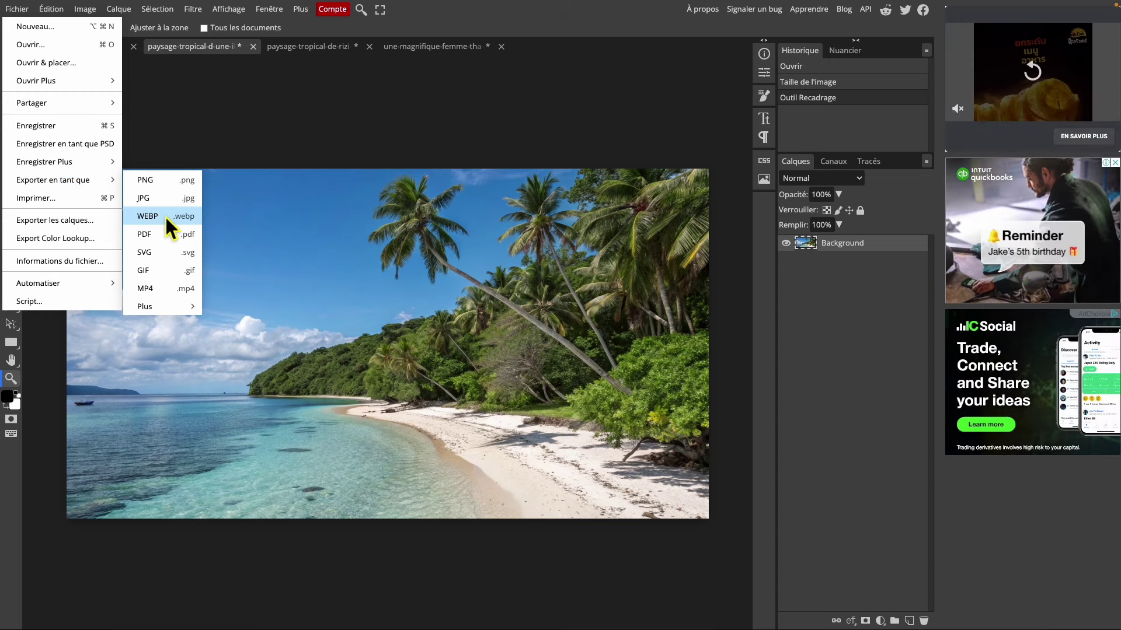
left_click(164, 215)
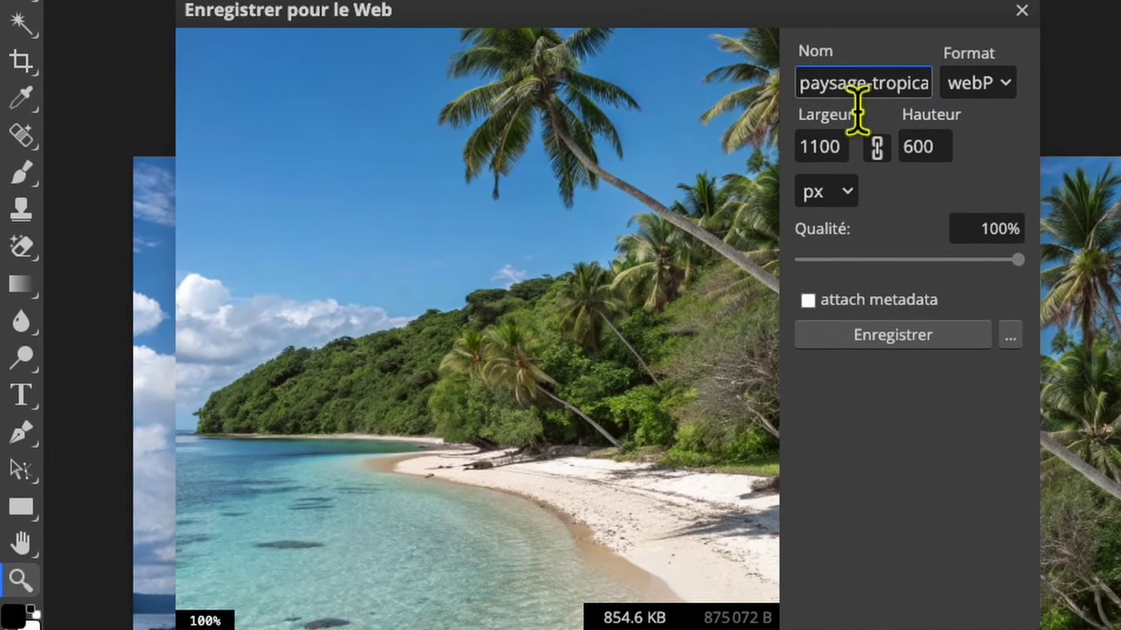
- Replace the export file name with "Comment s'expatrier en Thaïlande, accompagnement Thaïlande, expatsiam"
left_click_drag(818, 96, 1021, 105)
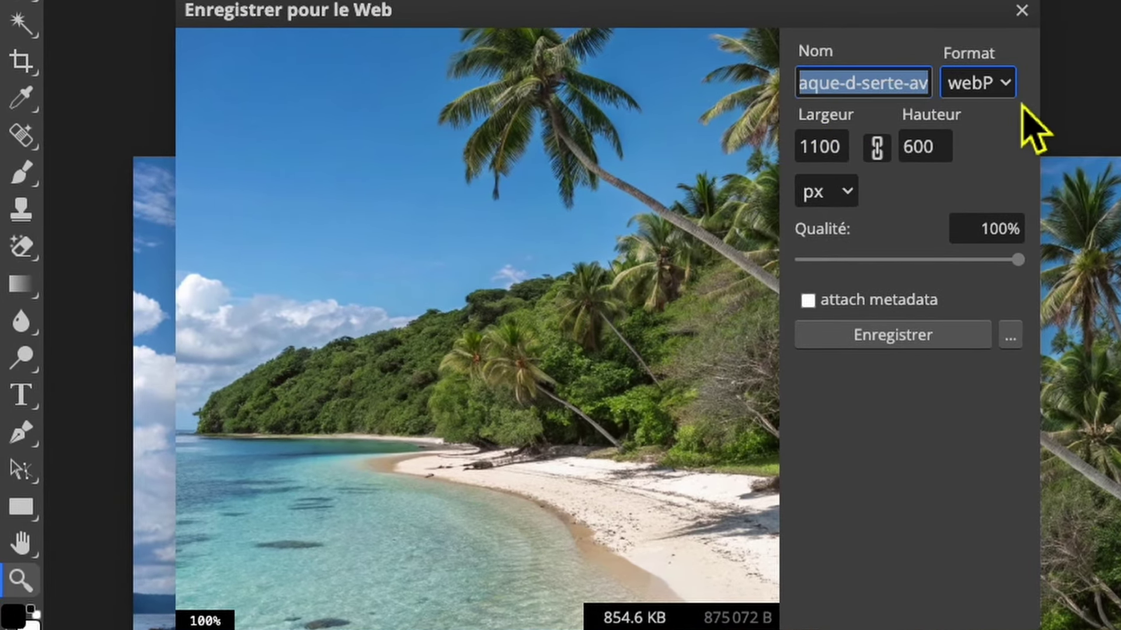
key("BackSpace")
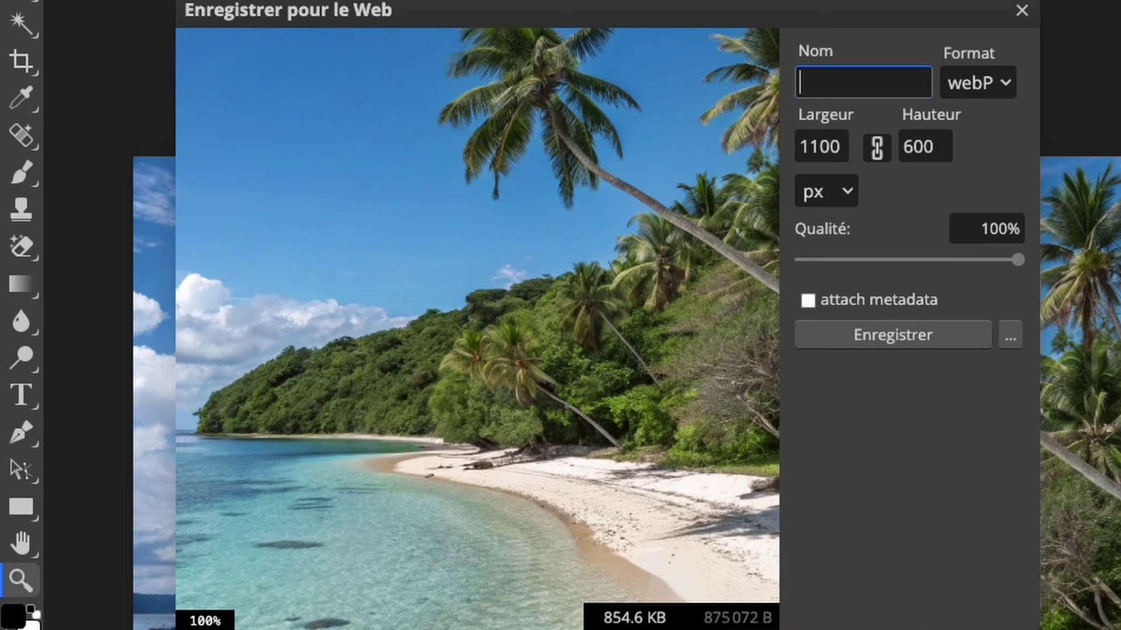
key("ctrl+v")
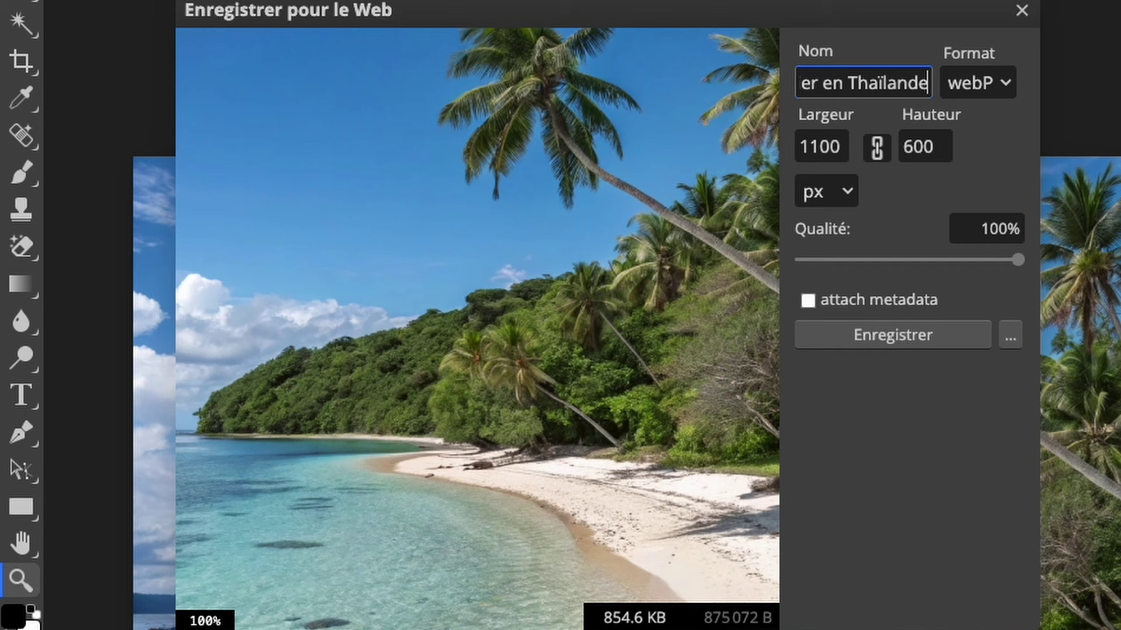
type(", ")
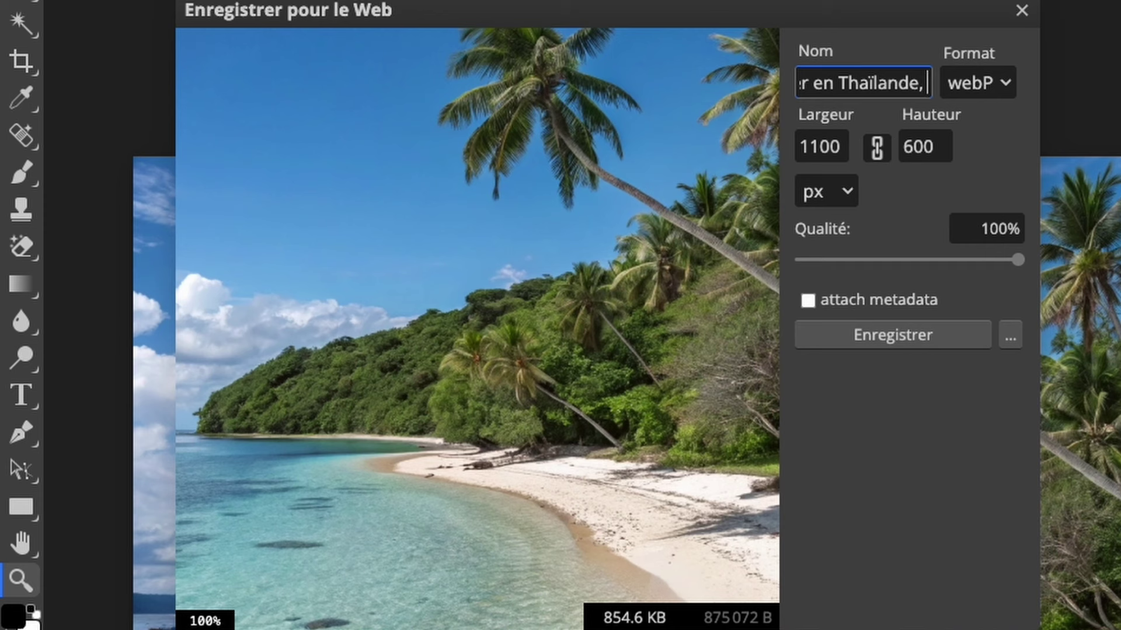
type("acc")
key("BackSpace")
key("BackSpace")
key("BackSpace")
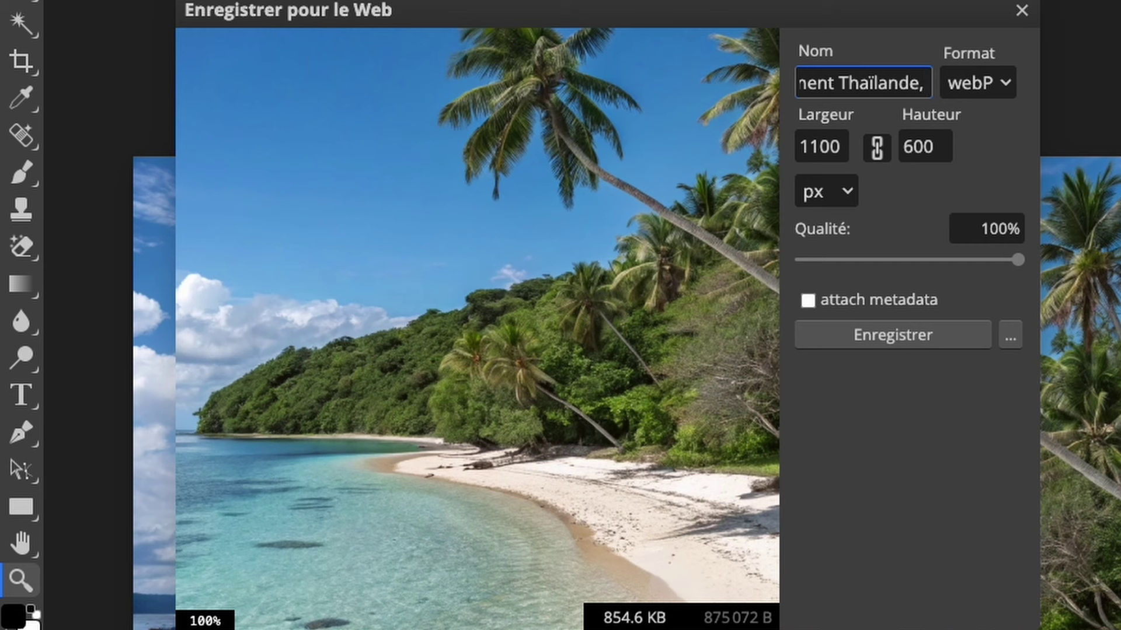
type("expatsiam")
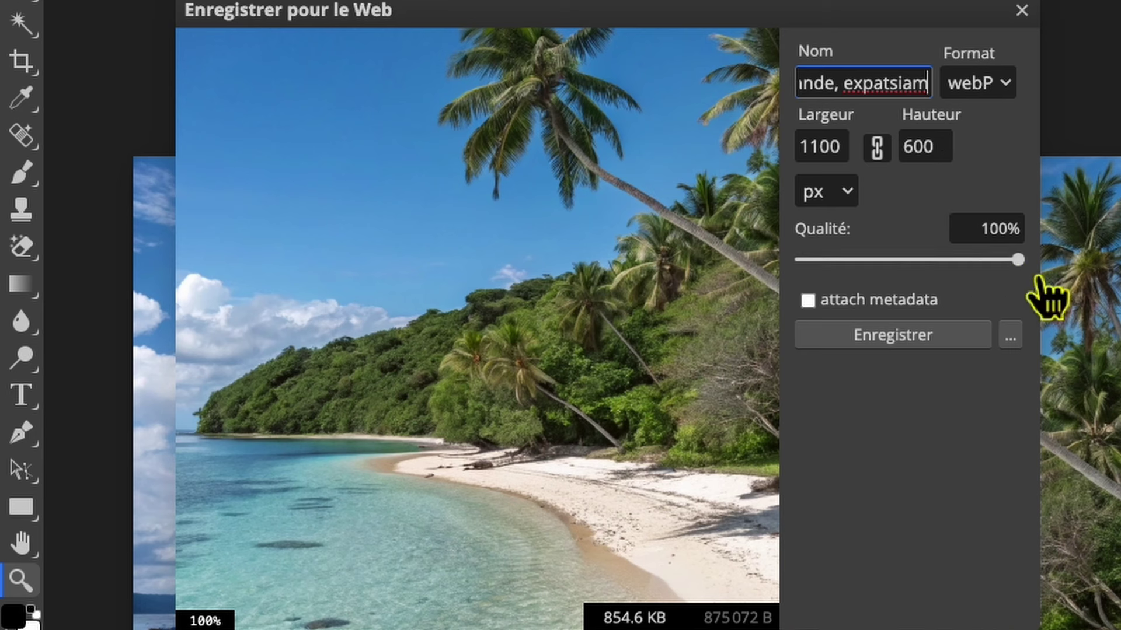
- Compare the export at 70% and 100% quality, set it to 70%, and save the WEBP file
left_click_drag(1039, 277, 964, 298)
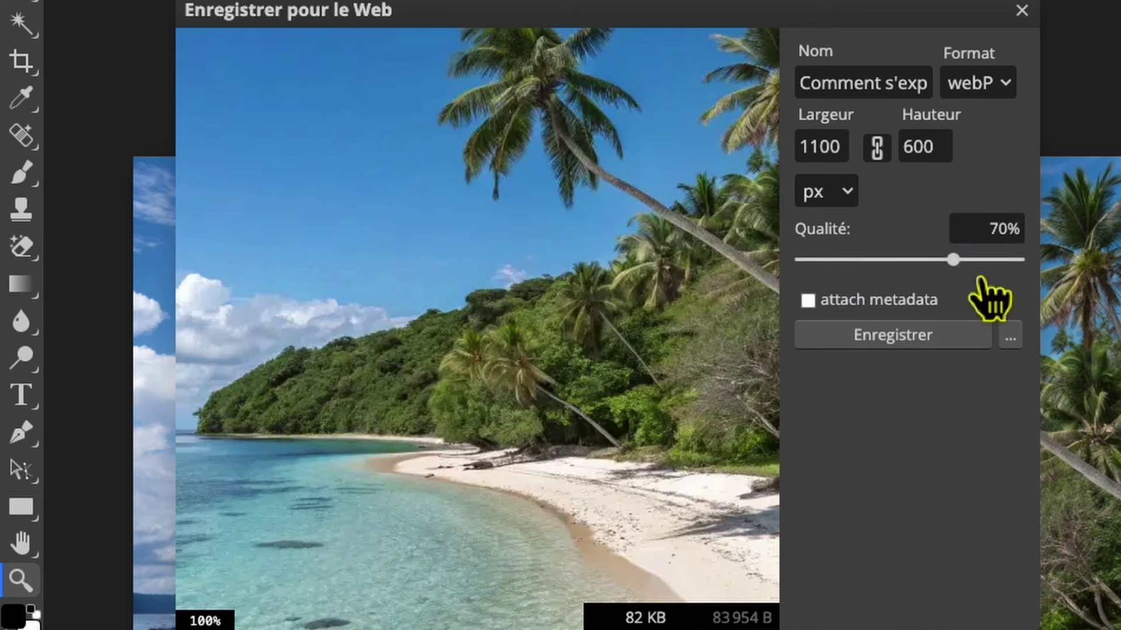
left_click_drag(986, 289, 1078, 289)
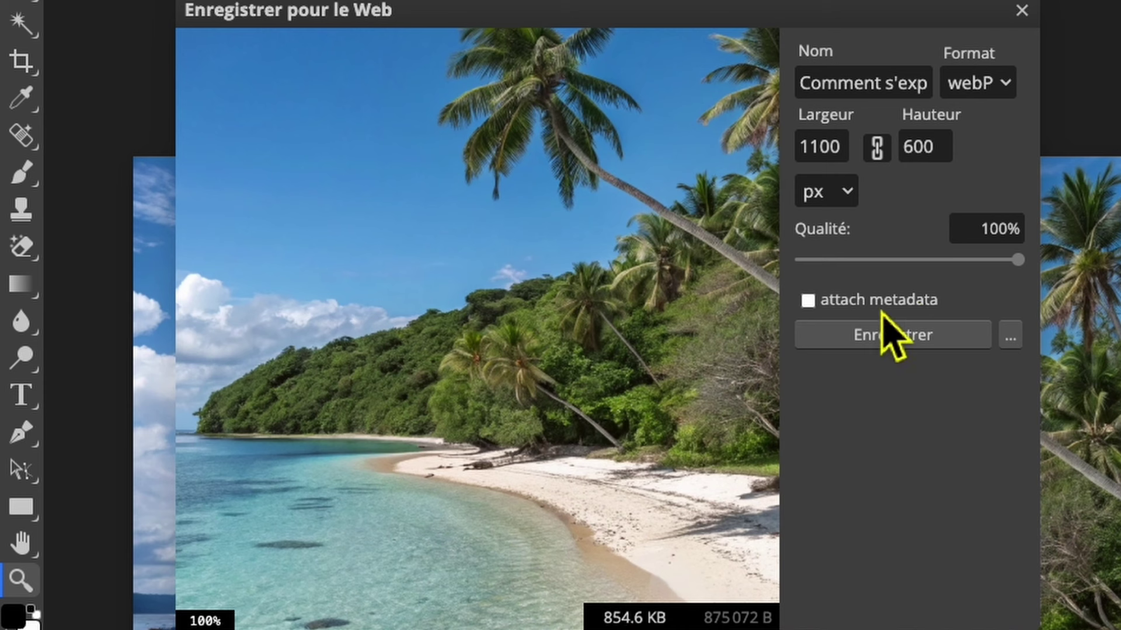
left_click_drag(1013, 270, 973, 276)
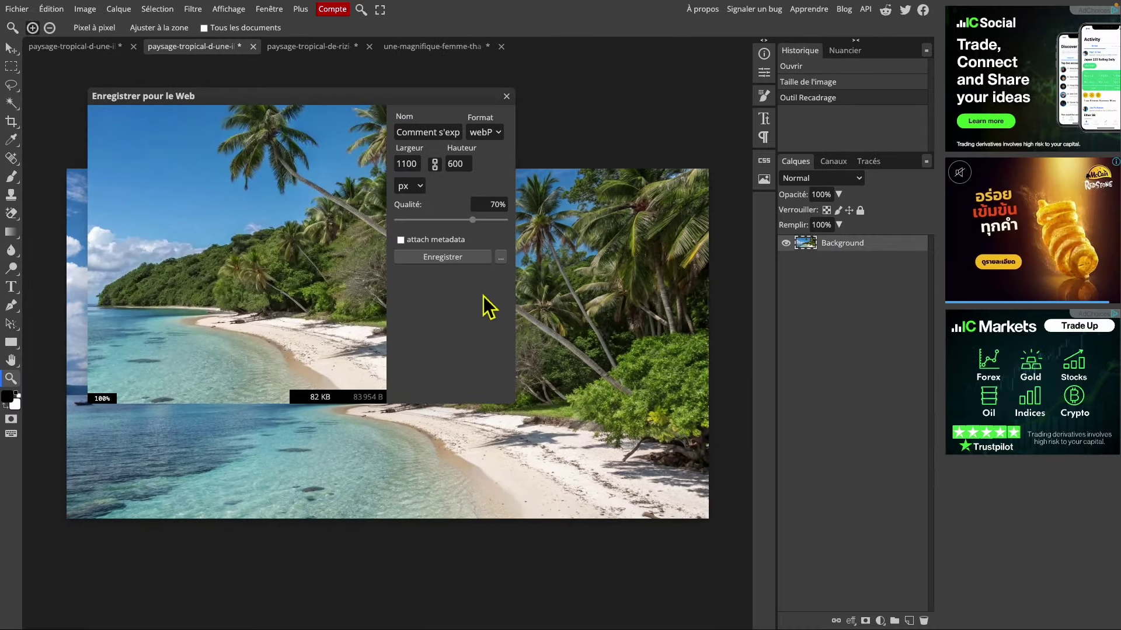
left_click(437, 260)
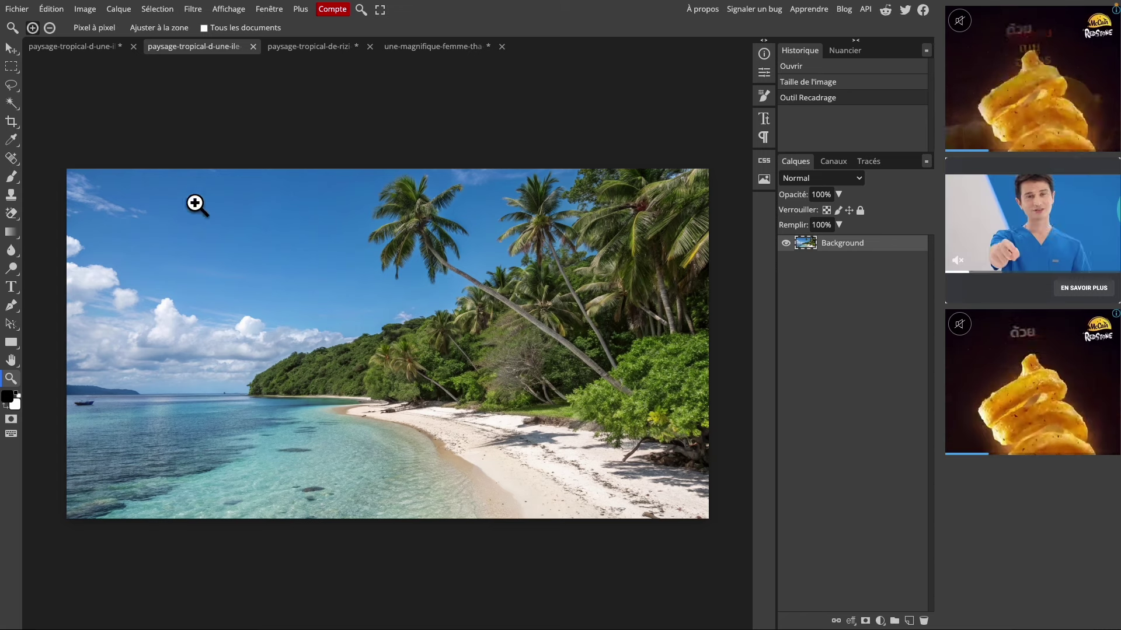
- Open the AVIF export settings for the same beach image and name the file "avif 2"
left_click(18, 9)
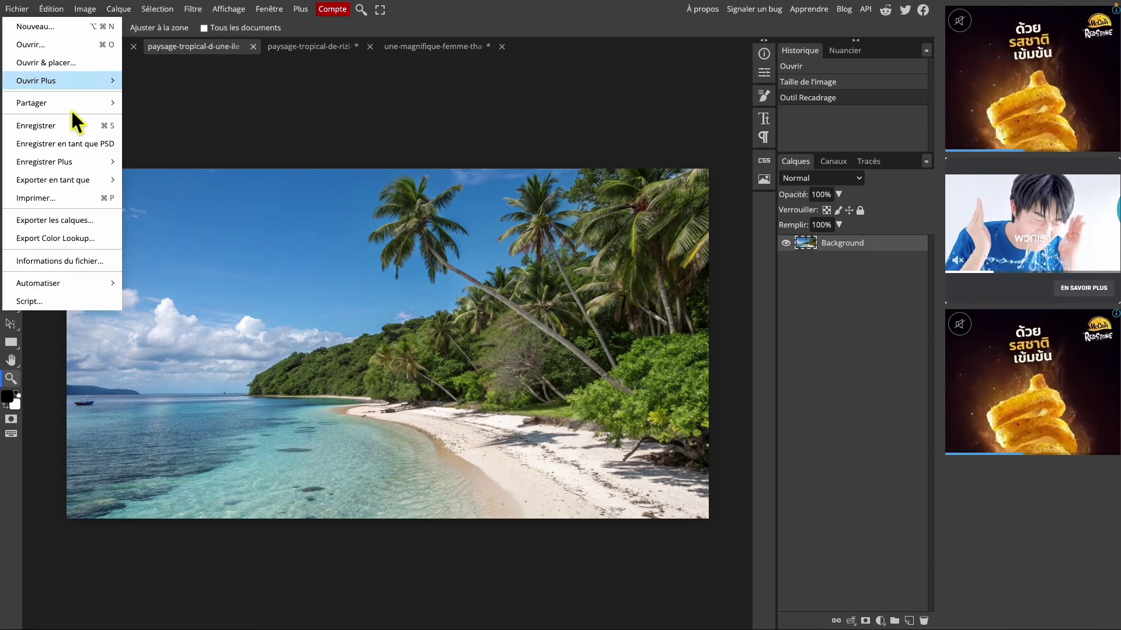
mouse_move(74, 181)
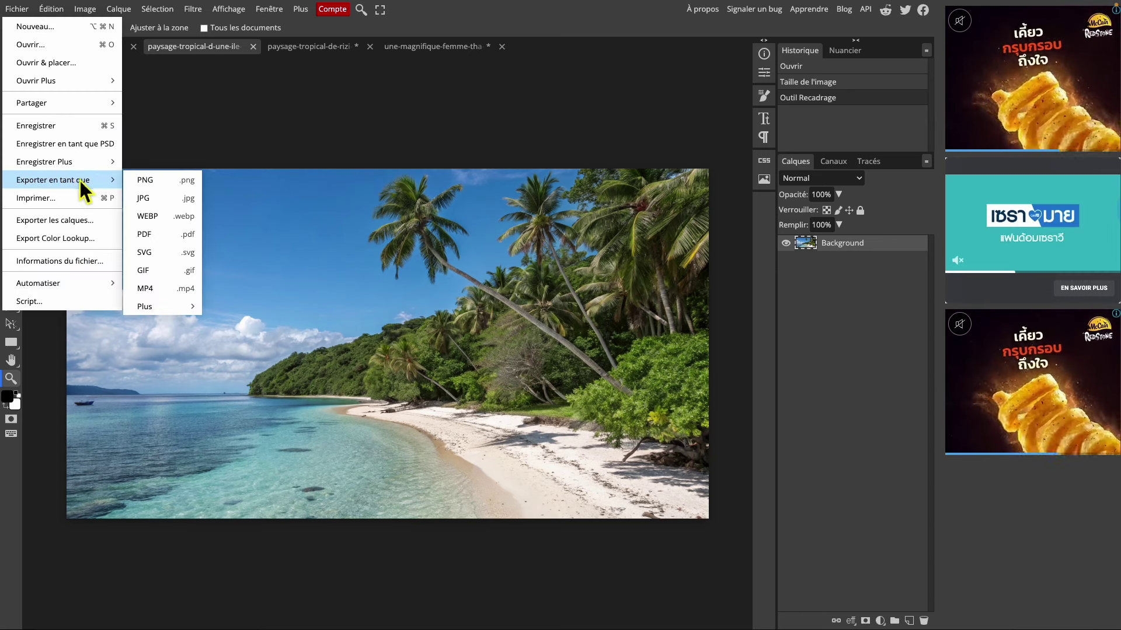
mouse_move(150, 307)
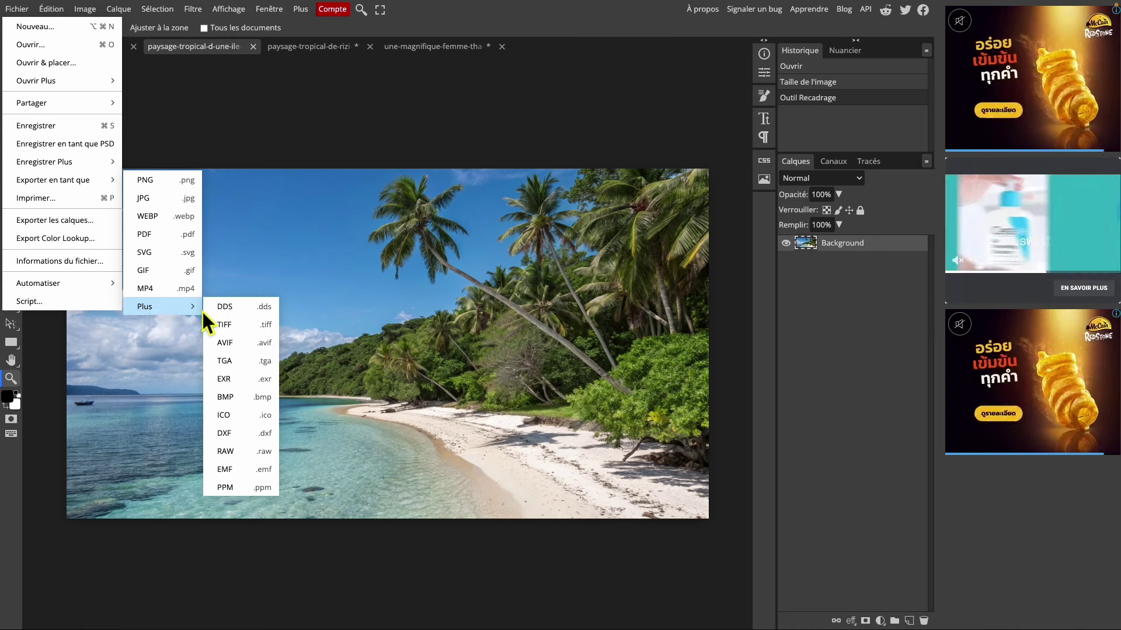
left_click(243, 345)
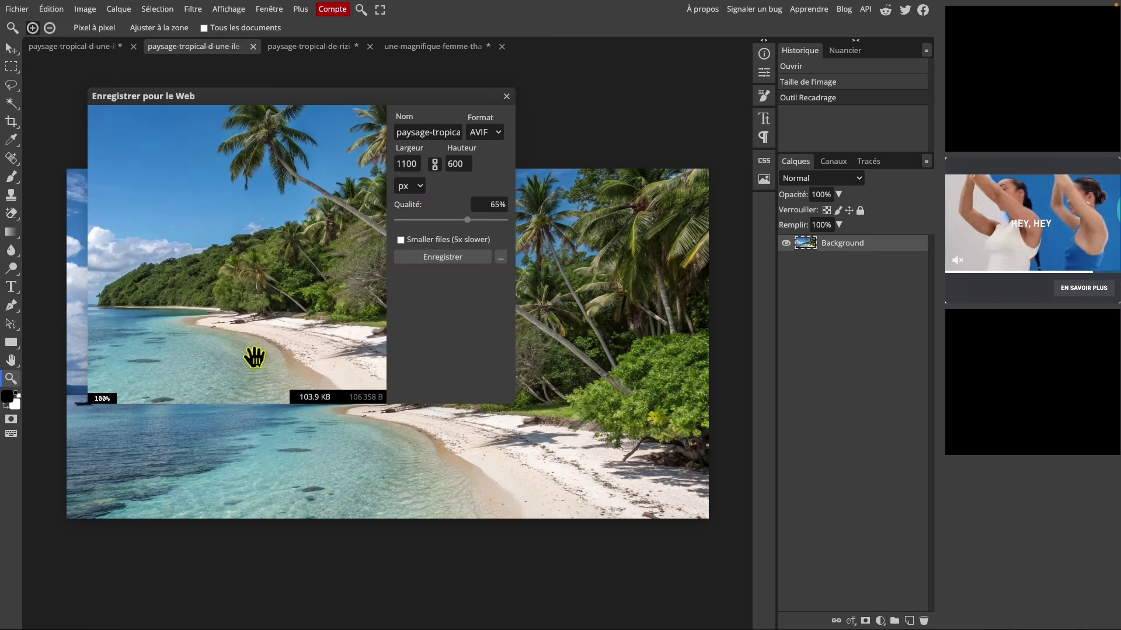
type("avif 2")
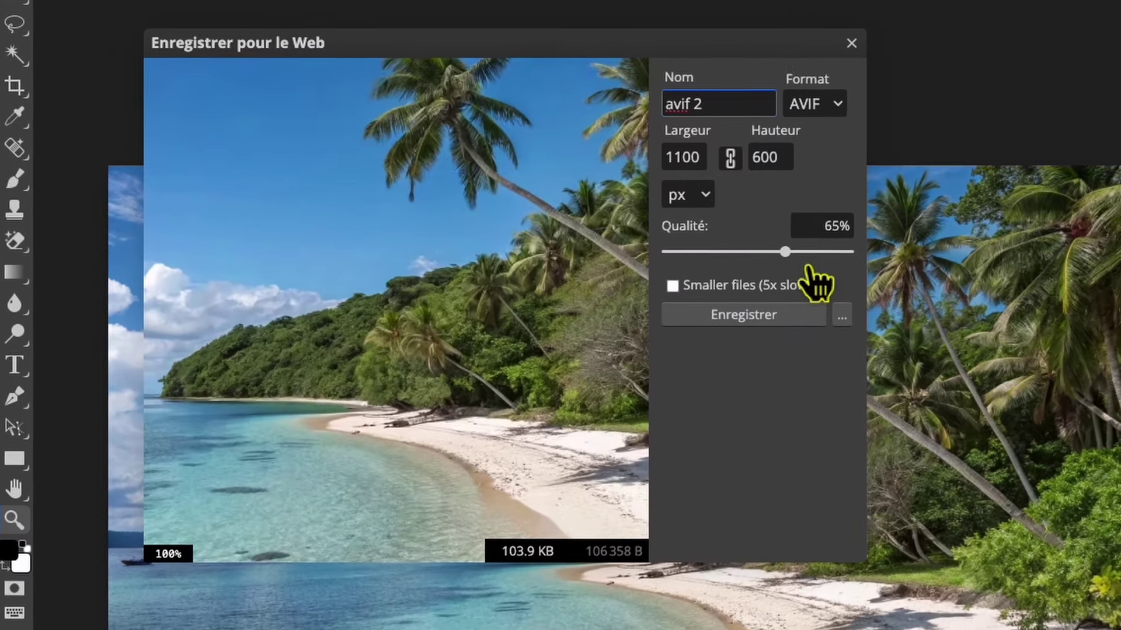
- Set the AVIF export quality to 70% and save the file at 1100 by 600 px
left_click_drag(559, 234, 581, 235)
left_click_drag(873, 270, 851, 272)
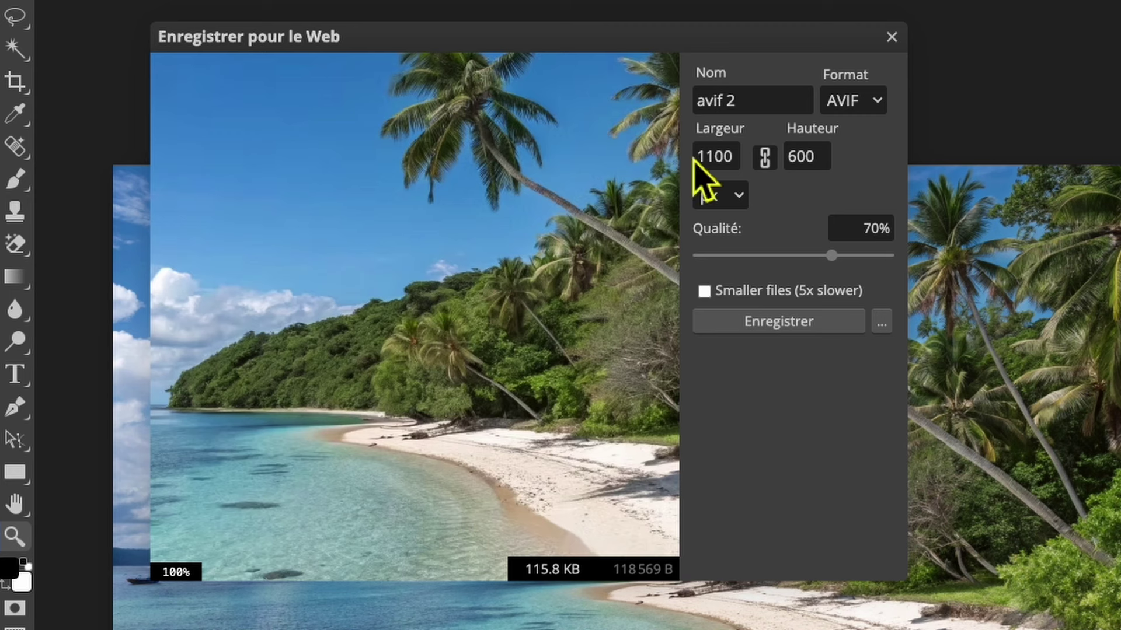
left_click(828, 158)
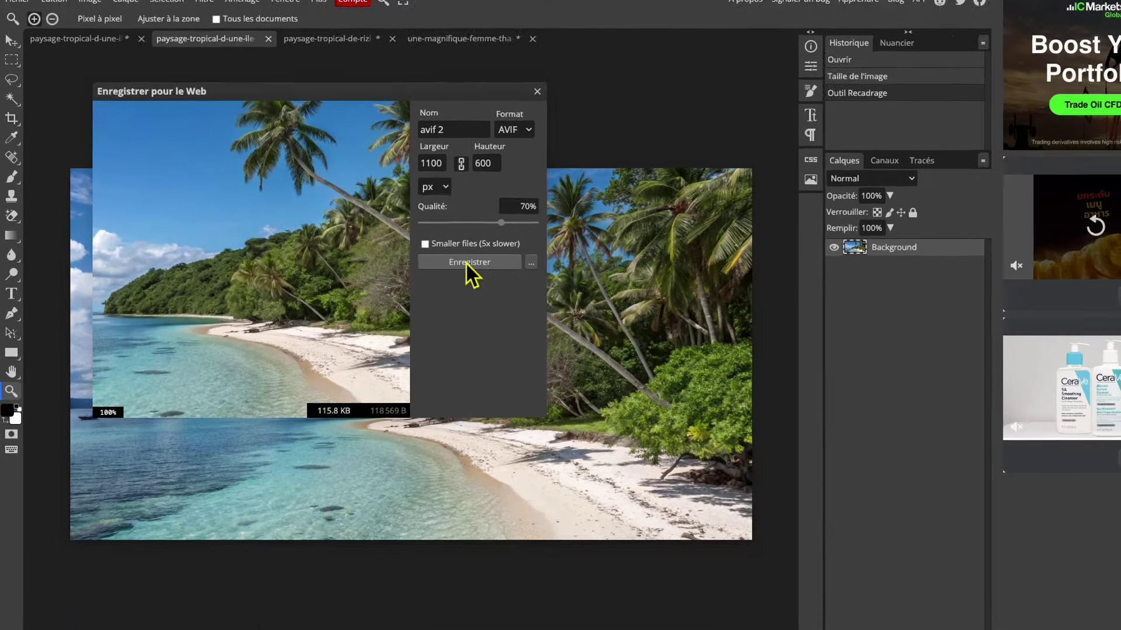
left_click(467, 262)
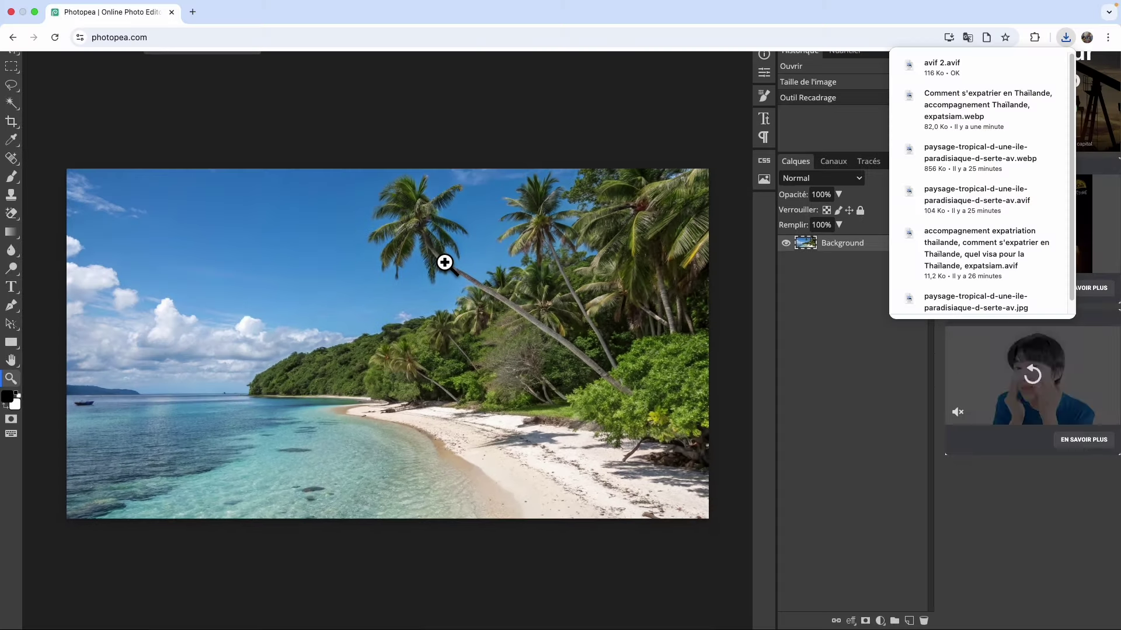